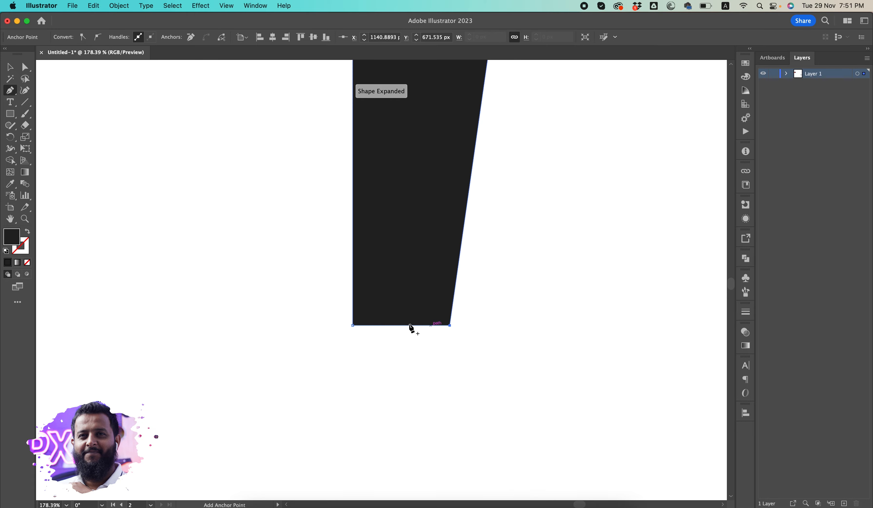
# Step: Remove the extra corner anchor at the black wedge's narrow end so it tapers to one point, and reposition the wedge
pyautogui.click(352, 326)
pyautogui.press('super+shift+a')
pyautogui.moveTo(531, 275); pyautogui.dragTo(277, 259)
pyautogui.moveTo(273, 224); pyautogui.dragTo(397, 246)
pyautogui.moveTo(400, 256); pyautogui.dragTo(526, 312)
pyautogui.press('v')
pyautogui.moveTo(452, 291); pyautogui.dragTo(440, 271)
pyautogui.scroll(2, 423, 311)
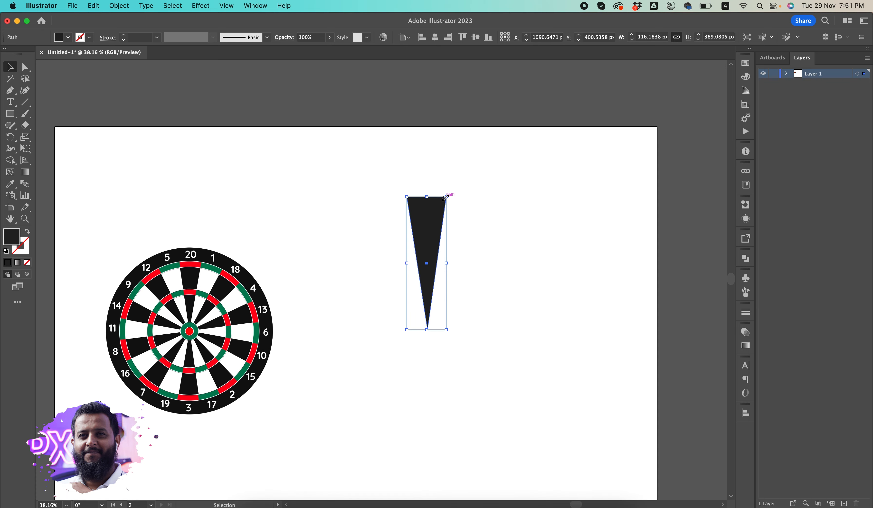
# Step: Scale the wedge down to about 105 by 352 px and shift it slightly on the artboard
pyautogui.moveTo(445, 197)
pyautogui.mouseDown()
pyautogui.moveTo(437, 203)
pyautogui.moveTo(445, 203)
pyautogui.mouseUp()
pyautogui.moveTo(425, 234); pyautogui.dragTo(432, 235)
pyautogui.scroll(1, 444, 254)
# Step: Switch to the Calculator, divide 360 by 10 to get the wedge spacing angle, and return to Illustrator
pyautogui.click(578, 505)
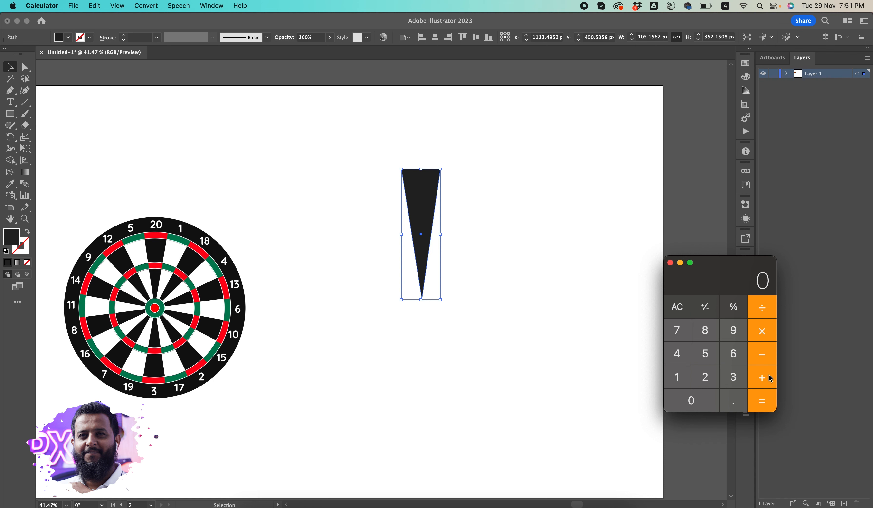
pyautogui.click(733, 376)
pyautogui.click(733, 354)
pyautogui.click(692, 401)
pyautogui.click(754, 314)
pyautogui.click(680, 379)
pyautogui.click(713, 404)
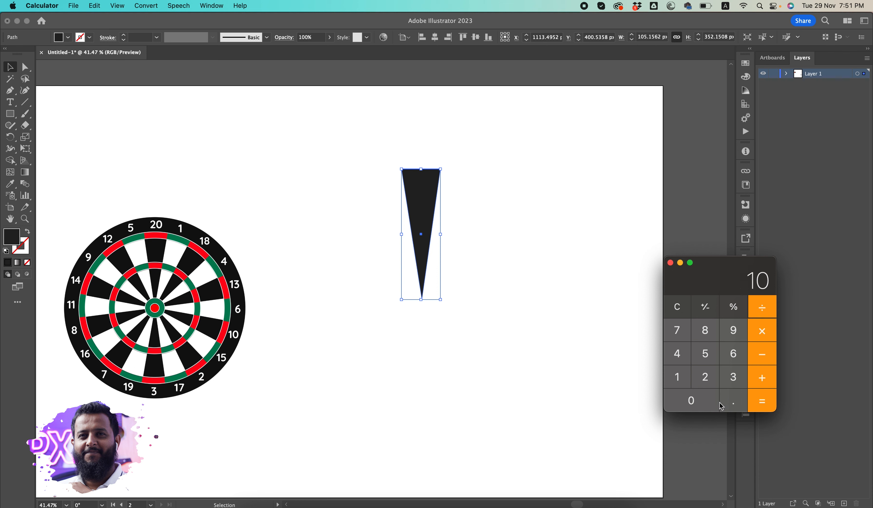
pyautogui.click(767, 404)
pyautogui.click(599, 272)
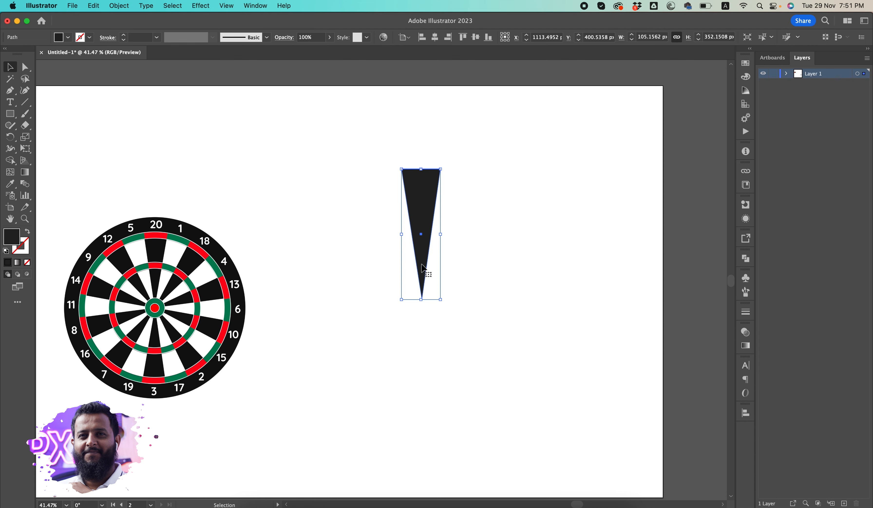
# Step: Create a copy of the wedge rotated by -36° around its pointed tip
pyautogui.click(11, 136)
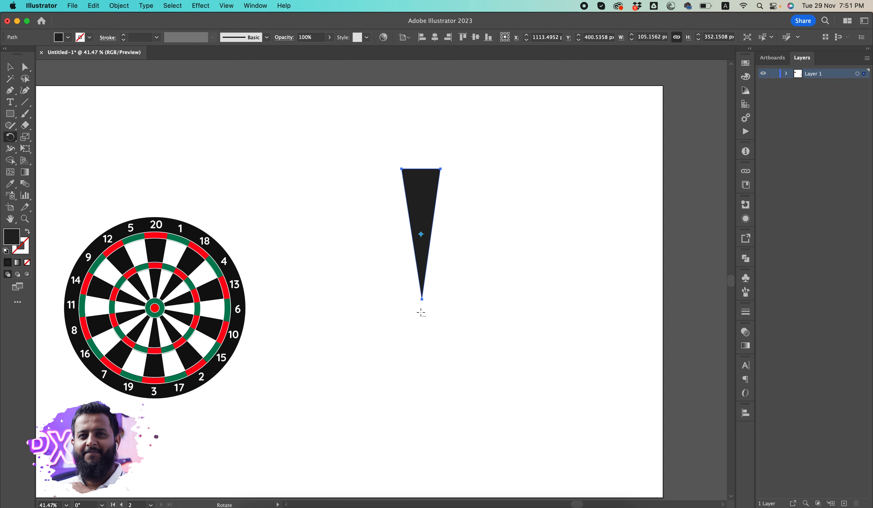
pyautogui.keyDown('alt'); pyautogui.click(422, 299); pyautogui.keyUp('alt')
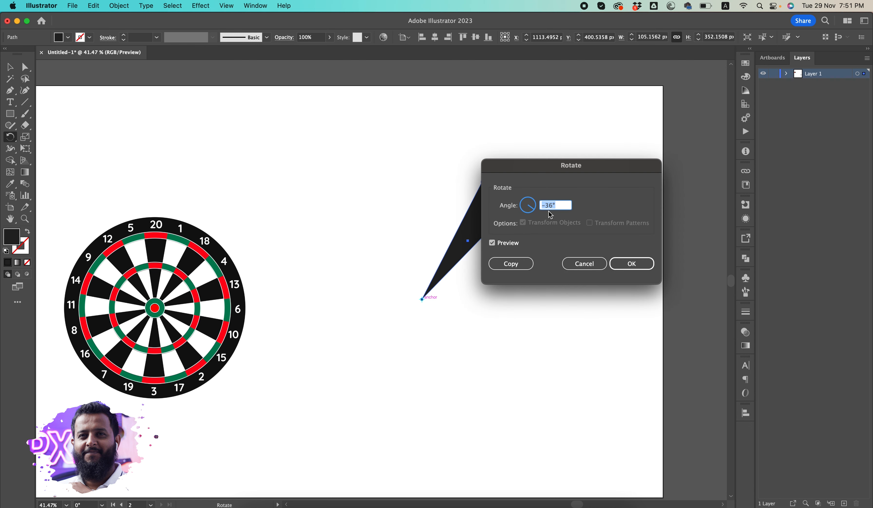
pyautogui.click(503, 265)
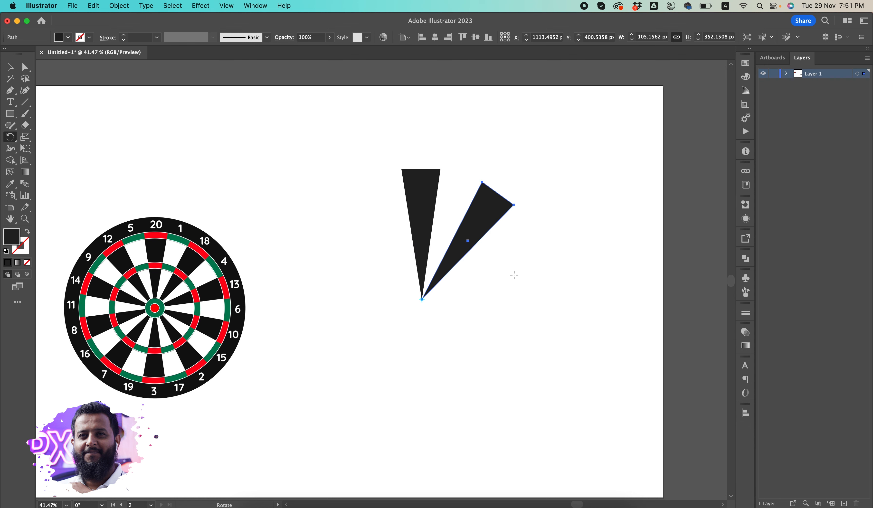
# Step: Repeat the rotated copy until ten evenly spaced wedges complete the full circle
pyautogui.press('v')
pyautogui.press('super+d')
pyautogui.press('super+d')
pyautogui.press('super+d')
pyautogui.press('super+d')
pyautogui.press('super+d')
pyautogui.press('super+d')
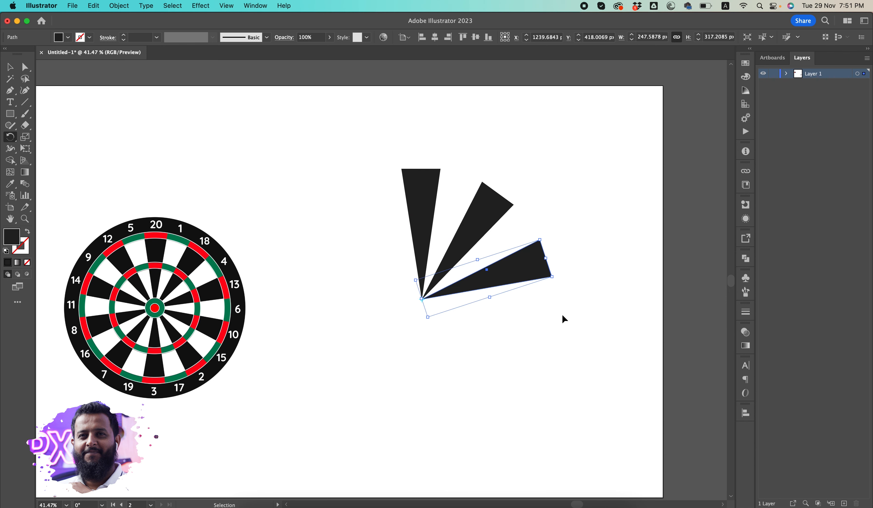
pyautogui.press('super+d')
pyautogui.press('super+d')
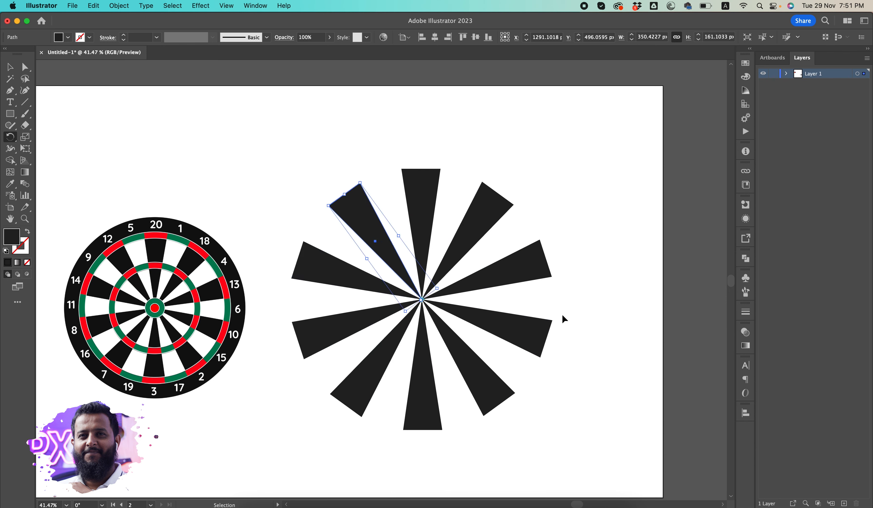
# Step: Select all ten wedges, scale them down proportionally and reposition the group beside the reference dartboard
pyautogui.click(622, 188)
pyautogui.moveTo(622, 188); pyautogui.dragTo(334, 410)
pyautogui.moveTo(553, 170); pyautogui.dragTo(528, 194)
pyautogui.moveTo(422, 301); pyautogui.dragTo(442, 289)
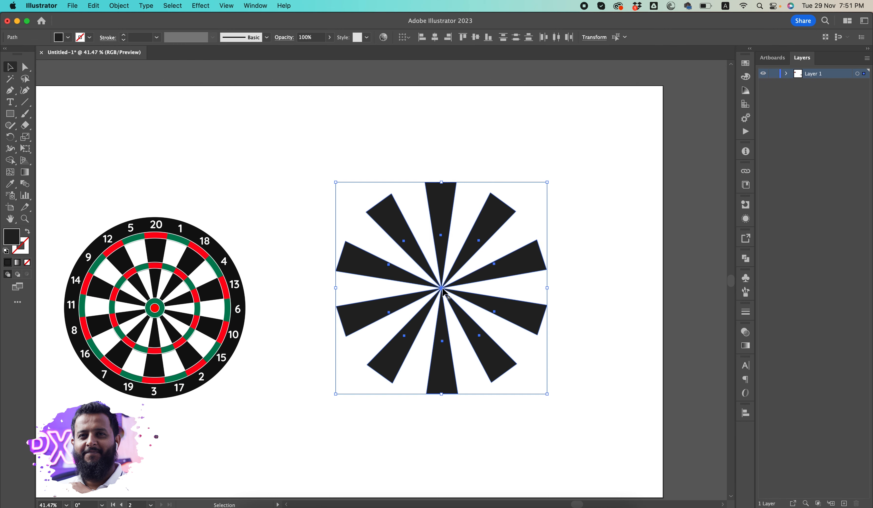
pyautogui.click(592, 236)
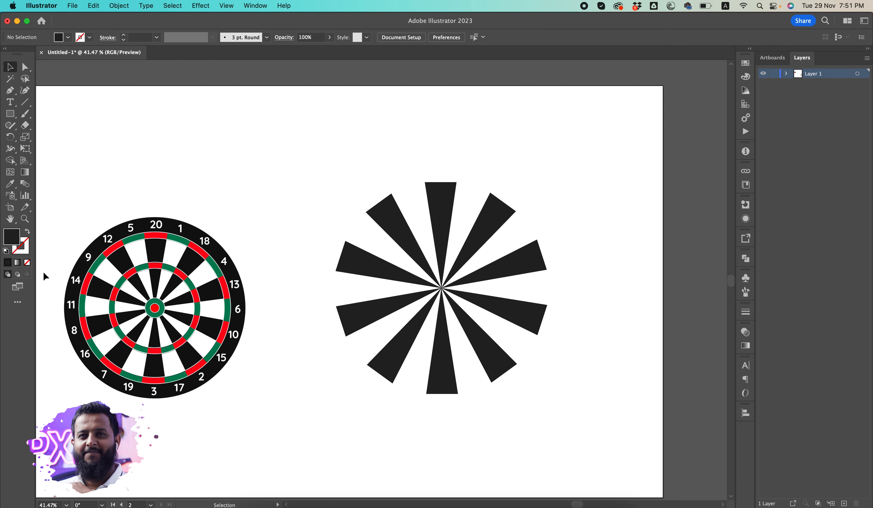
# Step: Draw a circle about 350 px in diameter with the Ellipse tool, centred on the point where the wedges meet
pyautogui.moveTo(12, 120); pyautogui.dragTo(49, 136)
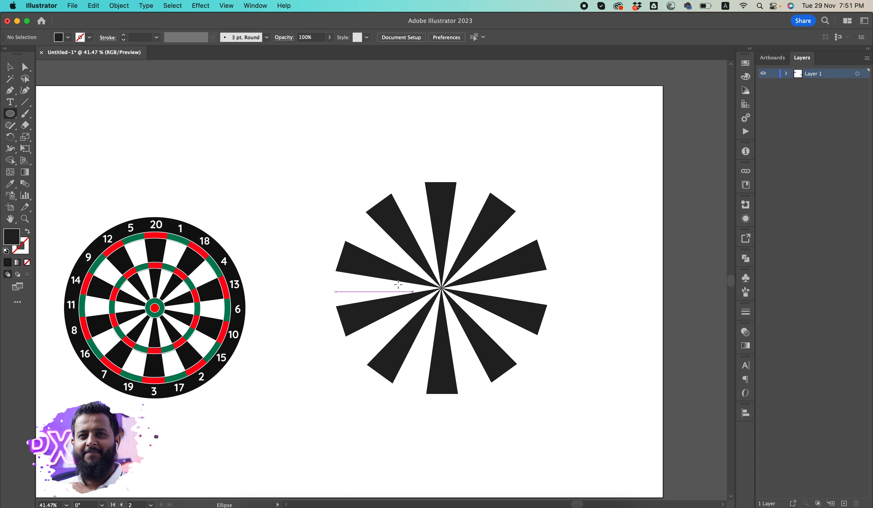
pyautogui.press('v')
pyautogui.moveTo(351, 152); pyautogui.dragTo(533, 407)
pyautogui.click(271, 134)
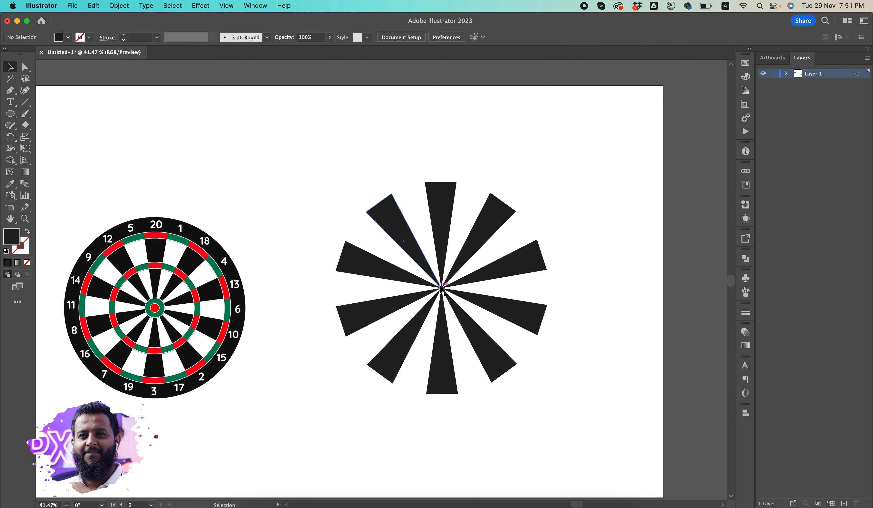
pyautogui.click(10, 118)
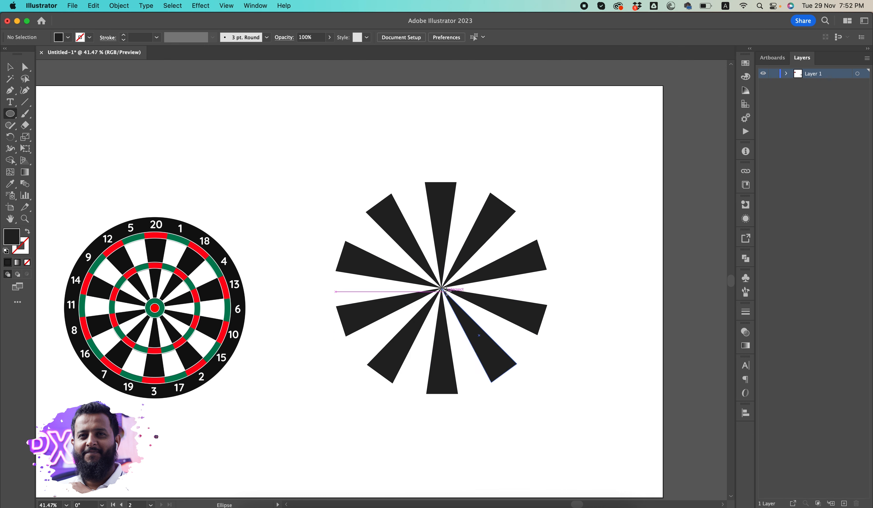
pyautogui.moveTo(442, 288); pyautogui.dragTo(507, 347)
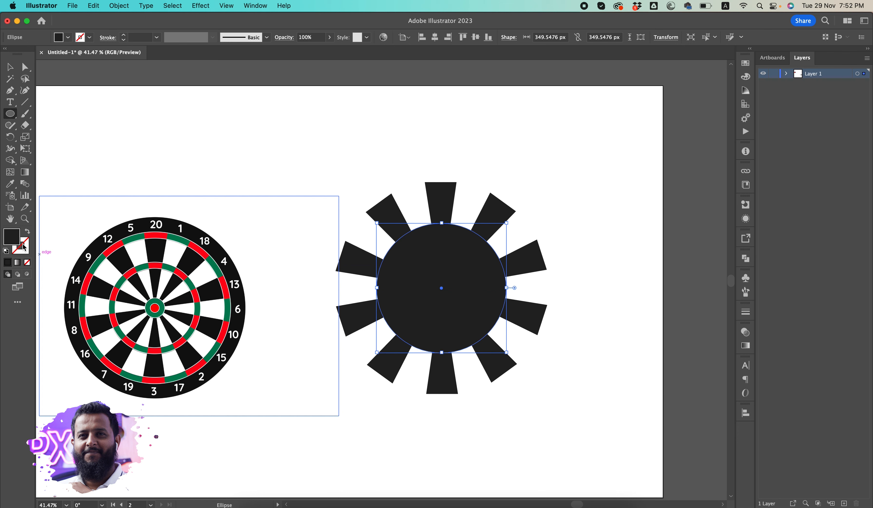
# Step: Sample the reference dartboard's red for the circle and swap it to the stroke, leaving no fill
pyautogui.press('i')
pyautogui.click(92, 274)
pyautogui.press('v')
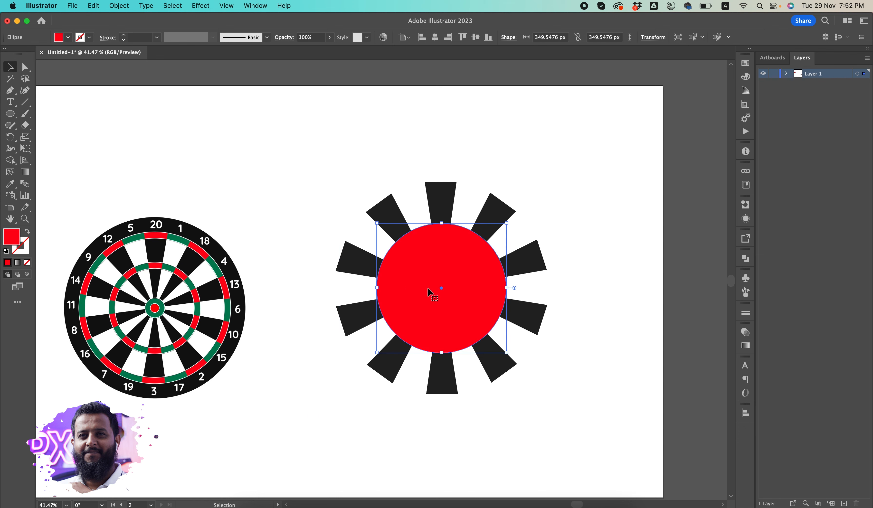
pyautogui.click(28, 232)
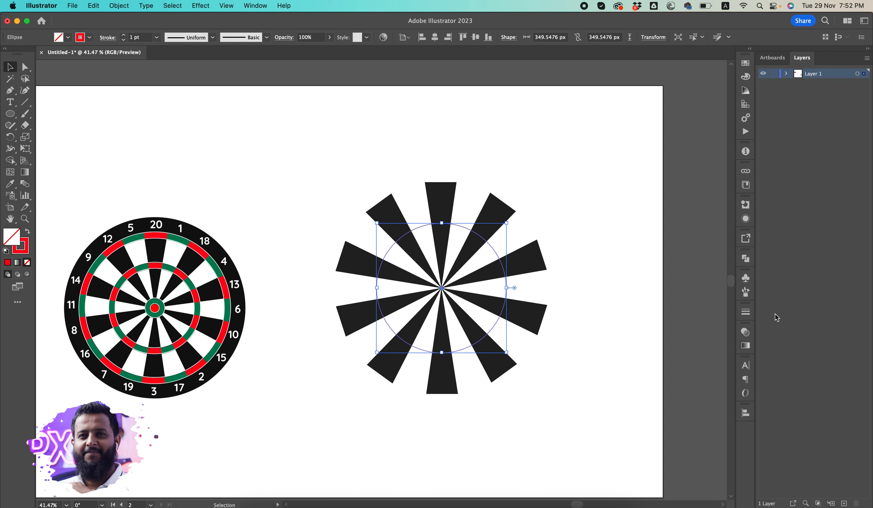
# Step: Raise the red circle's stroke weight to 13 pt
pyautogui.click(746, 313)
pyautogui.click(657, 320)
pyautogui.click(657, 320)
pyautogui.click(658, 320)
pyautogui.click(657, 320)
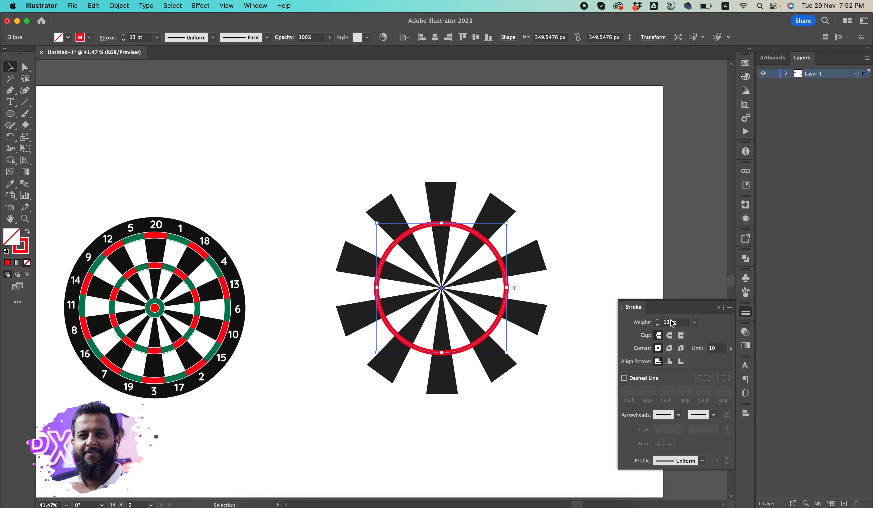
# Step: Try stroke weights of 20 pt and 30 pt on the red ring
pyautogui.click(668, 322)
pyautogui.write('20')
pyautogui.press('Return')
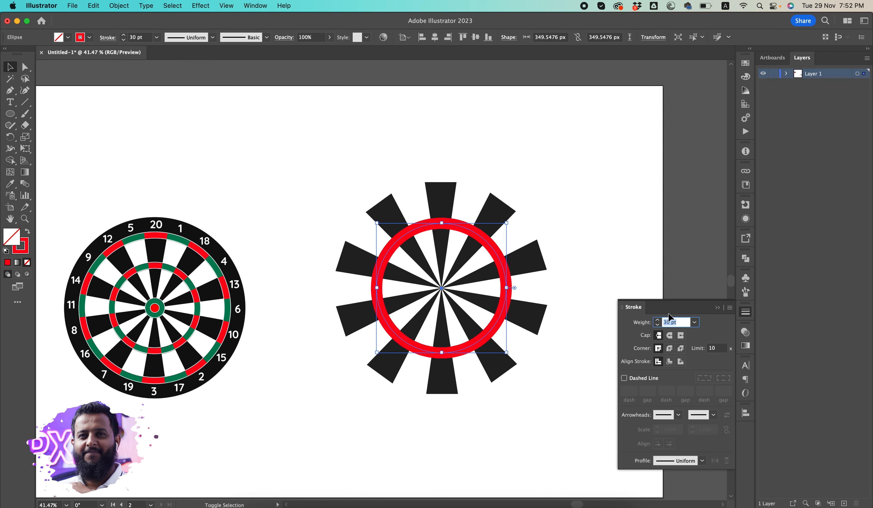
pyautogui.click(548, 183)
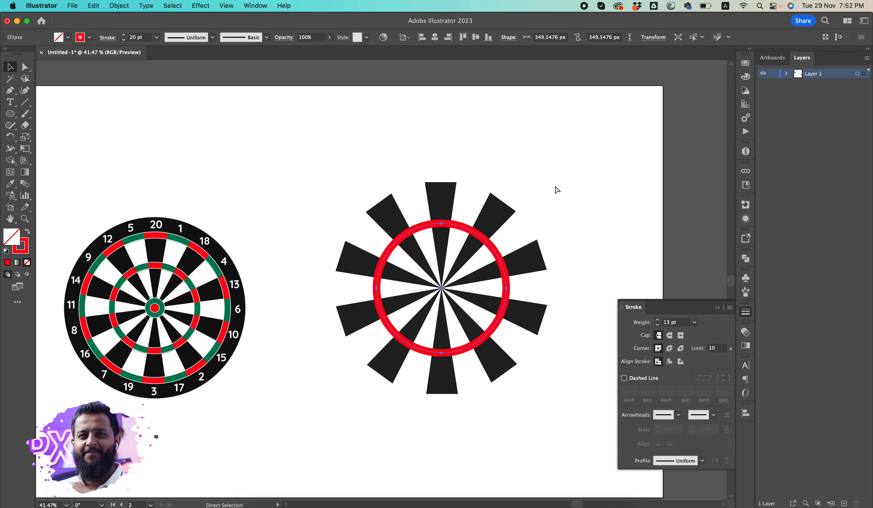
pyautogui.press('a')
pyautogui.press('v')
pyautogui.click(499, 256)
pyautogui.click(532, 230)
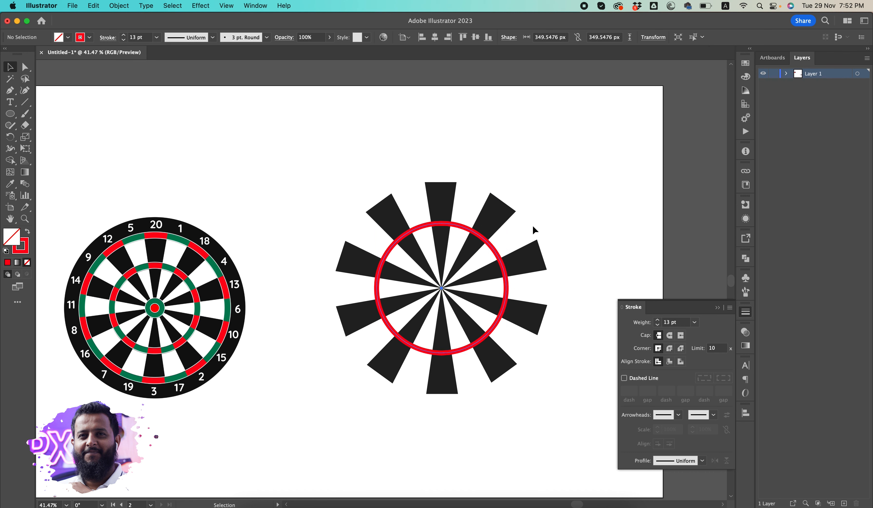
# Step: Shrink the red ring around its centre to about 273 px and set its stroke weight to 17 pt
pyautogui.click(499, 255)
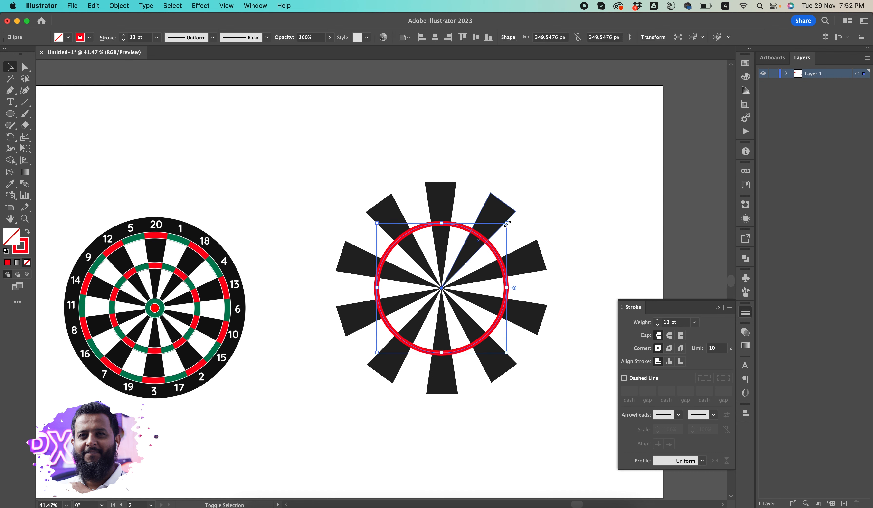
pyautogui.moveTo(507, 223)
pyautogui.mouseDown()
pyautogui.moveTo(488, 230)
pyautogui.moveTo(492, 237)
pyautogui.mouseUp()
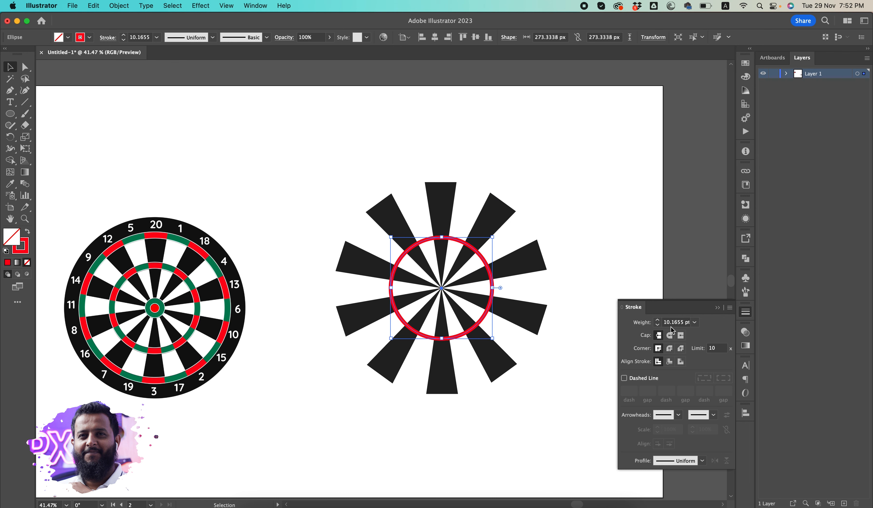
pyautogui.click(678, 323)
pyautogui.write('17')
pyautogui.press('Return')
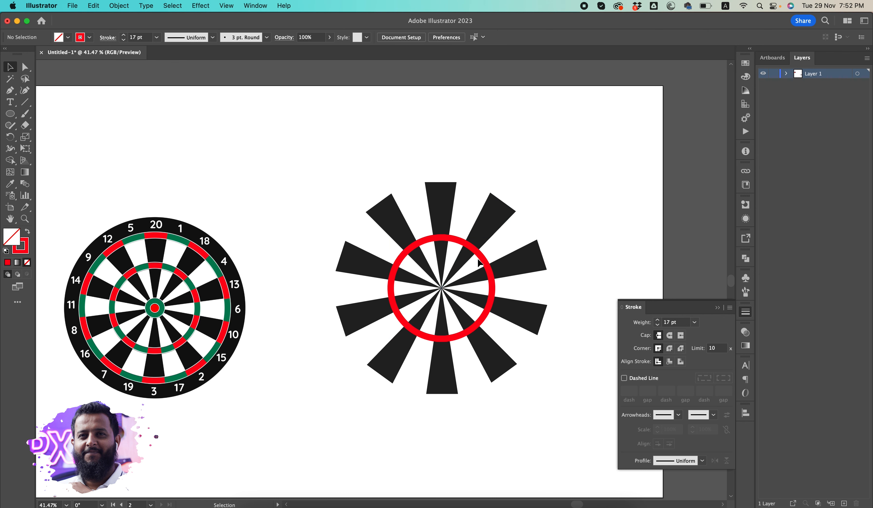
# Step: Duplicate the red ring in place and enlarge the copy from the centre to about 448 px
pyautogui.press('a')
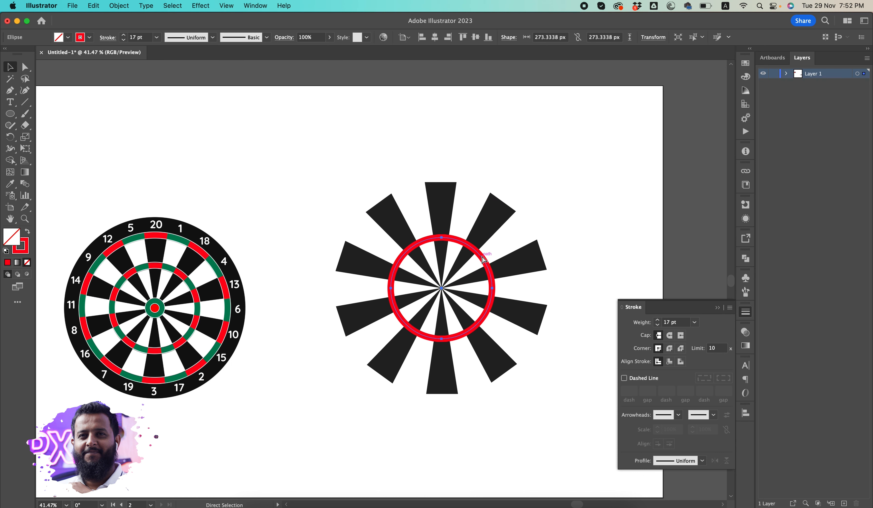
pyautogui.press('v')
pyautogui.moveTo(493, 241); pyautogui.dragTo(538, 206)
pyautogui.click(482, 261)
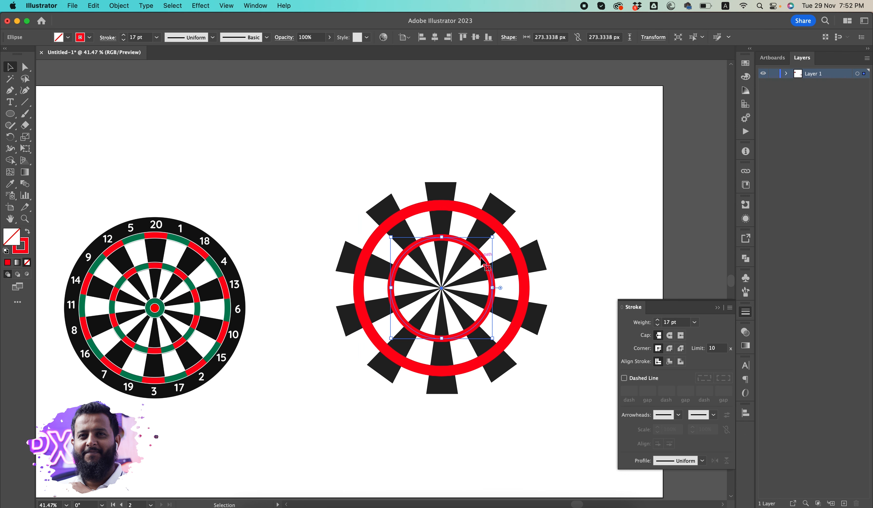
# Step: Set the outer ring's stroke weight to 17 pt
pyautogui.click(513, 244)
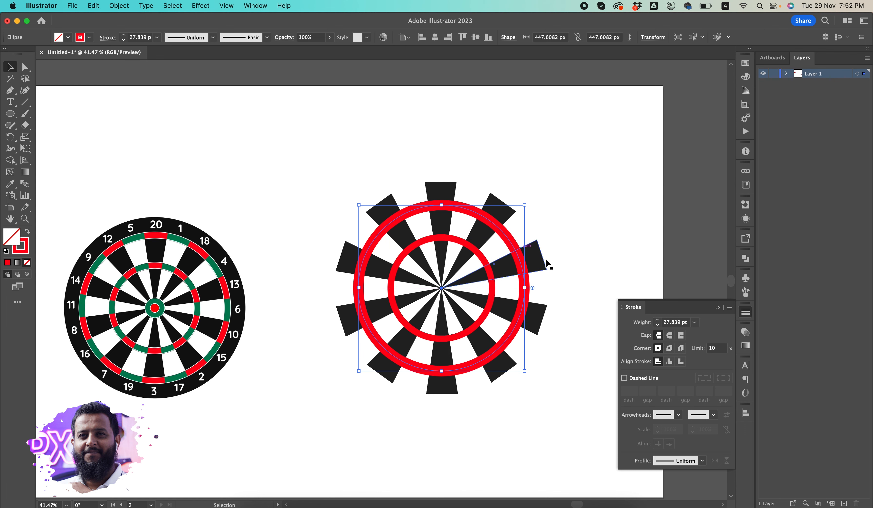
pyautogui.click(669, 323)
pyautogui.write('17')
pyautogui.press('Return')
pyautogui.click(548, 182)
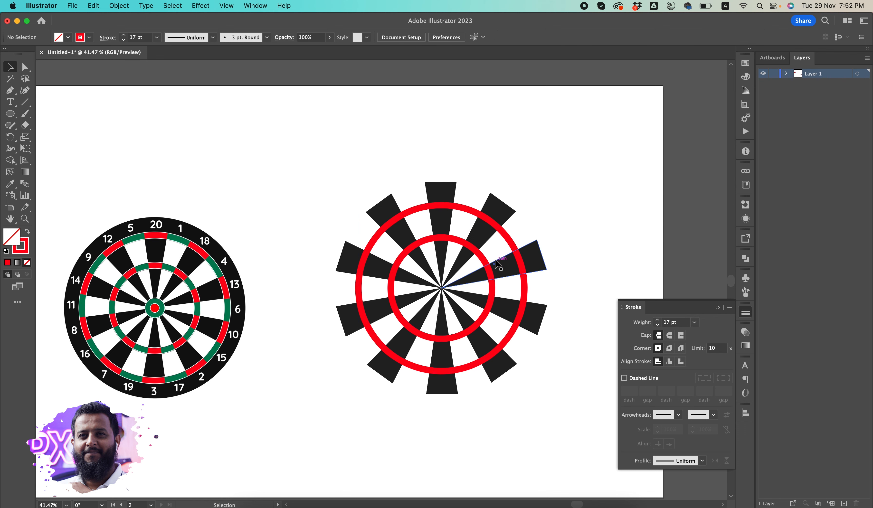
# Step: Enlarge the outer ring to about 539 px and the inner ring to about 314 px, both from their common centre
pyautogui.click(457, 241)
pyautogui.keyDown('shift'); pyautogui.click(465, 209); pyautogui.keyUp('shift')
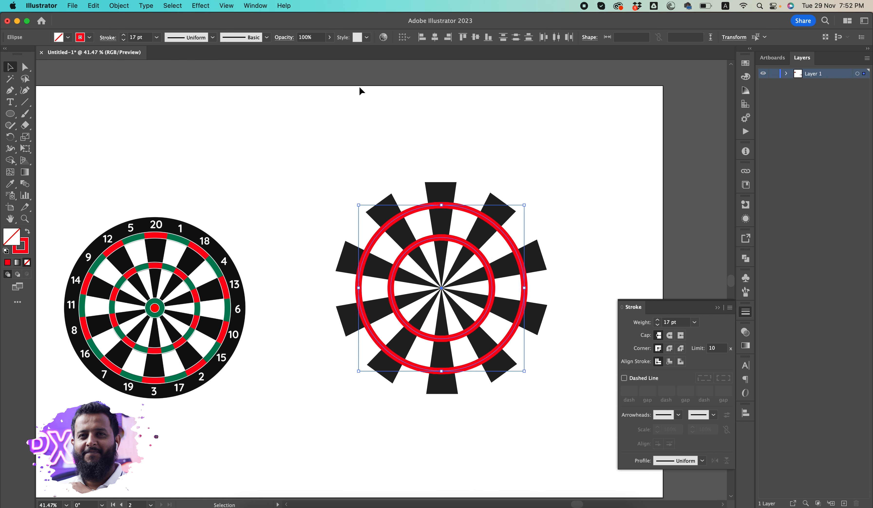
pyautogui.keyDown('shift'); pyautogui.click(405, 251); pyautogui.keyUp('shift')
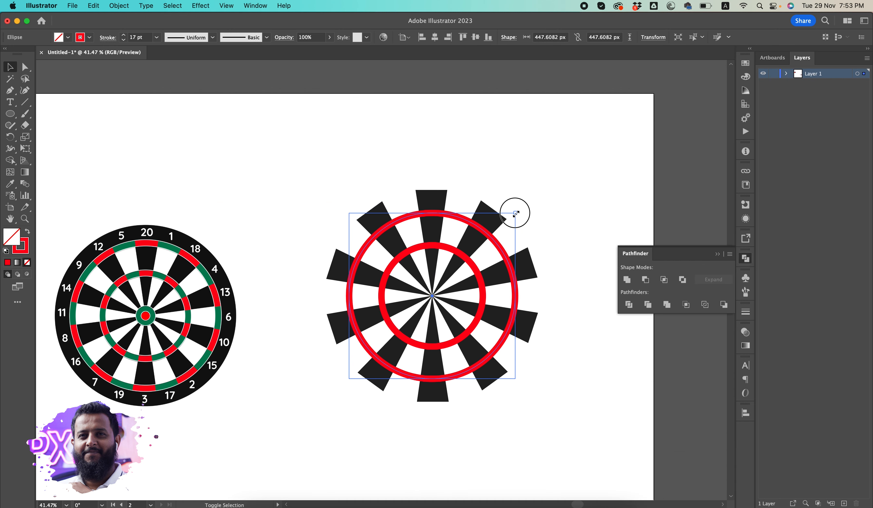
pyautogui.moveTo(516, 209); pyautogui.dragTo(537, 196)
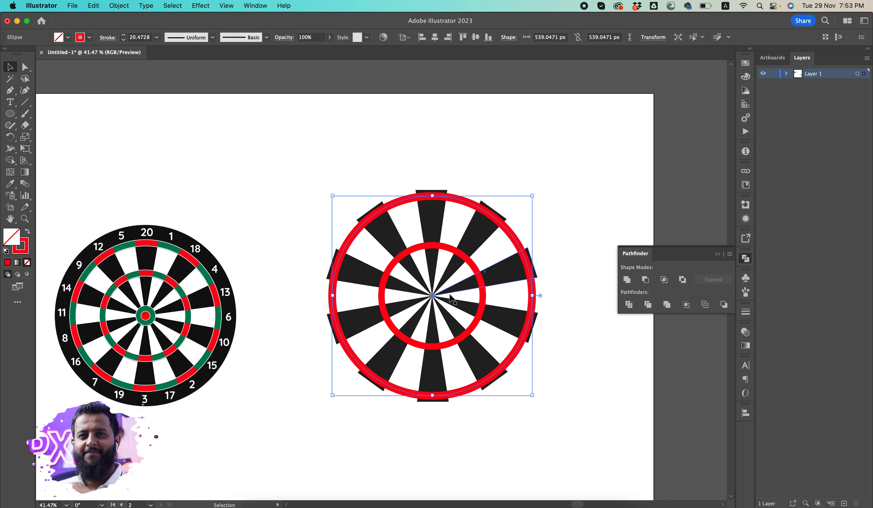
pyautogui.click(447, 248)
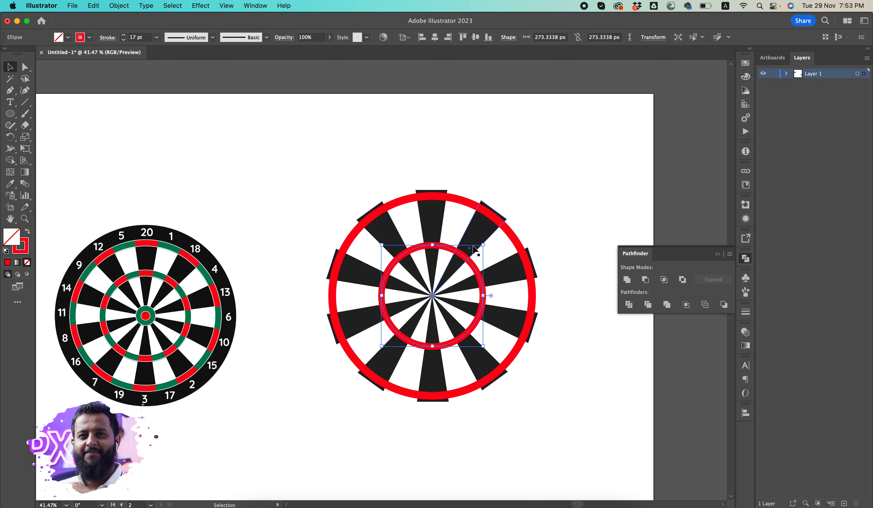
pyautogui.moveTo(484, 245); pyautogui.dragTo(490, 237)
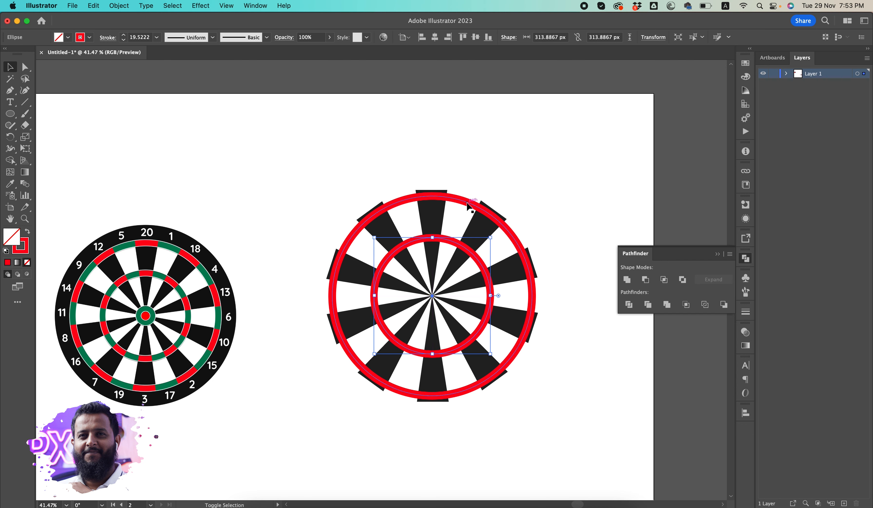
# Step: Select both red rings and set their stroke weight to 20 pt
pyautogui.keyDown('shift'); pyautogui.click(472, 205); pyautogui.keyUp('shift')
pyautogui.click(745, 313)
pyautogui.click(671, 322)
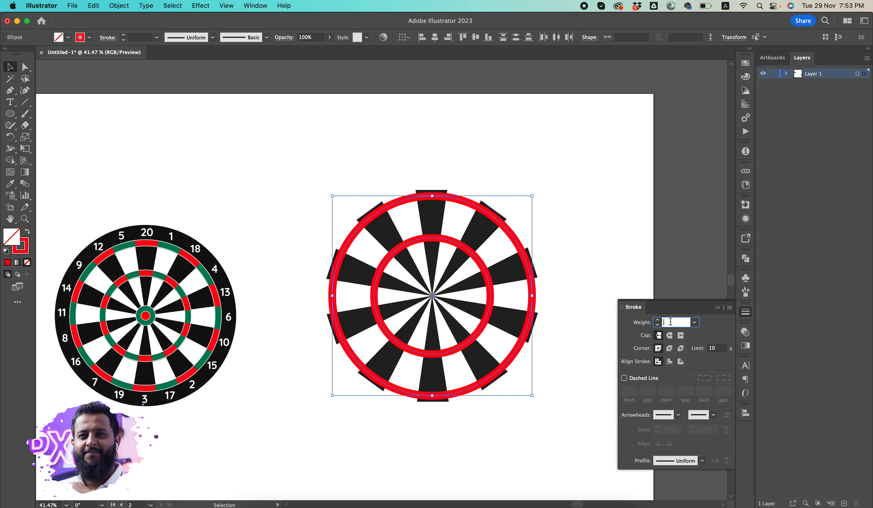
pyautogui.write('20')
pyautogui.press('Return')
pyautogui.rightClick(671, 319)
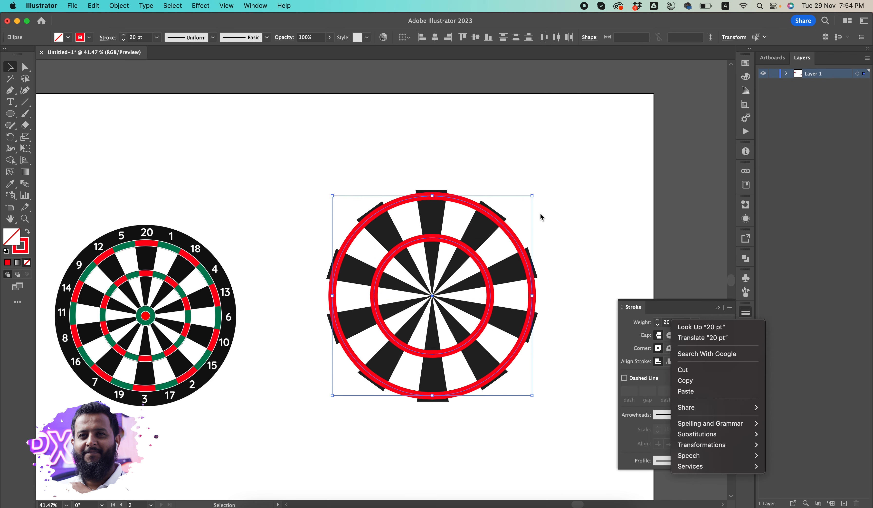
# Step: Expand the fill and stroke of both red rings into filled shapes
pyautogui.click(551, 213)
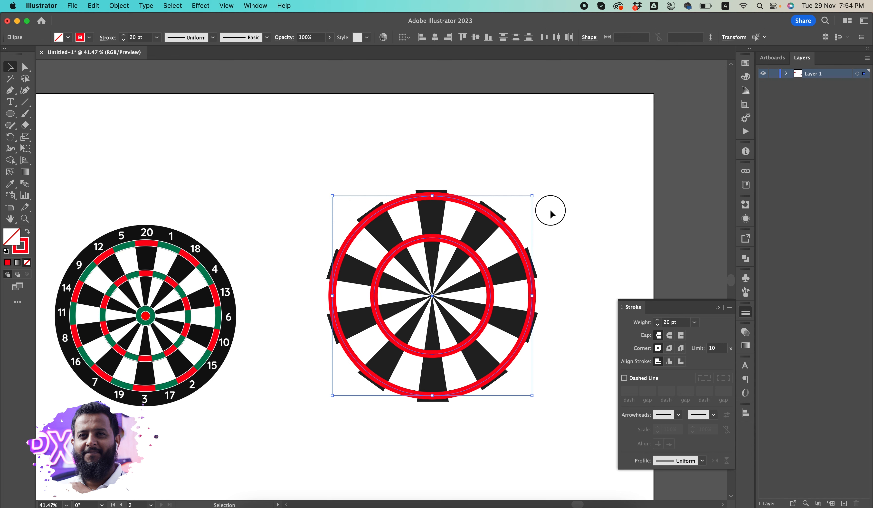
pyautogui.click(568, 204)
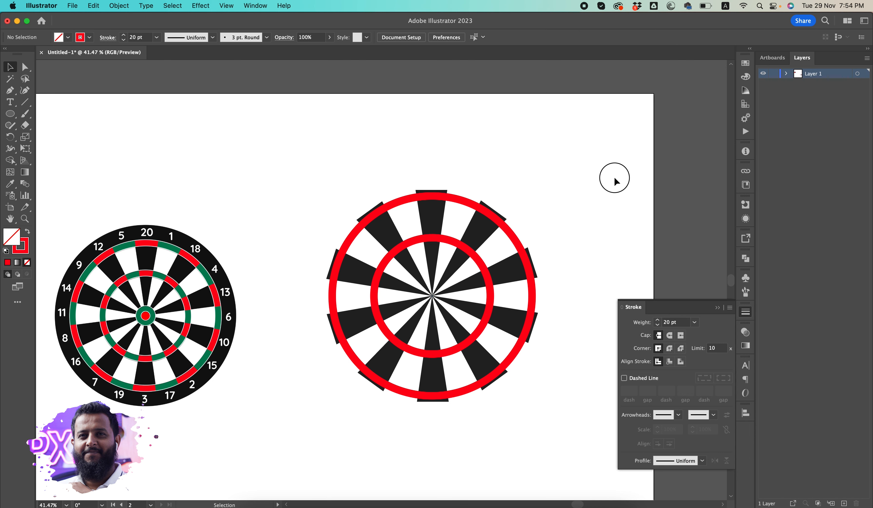
pyautogui.click(463, 201)
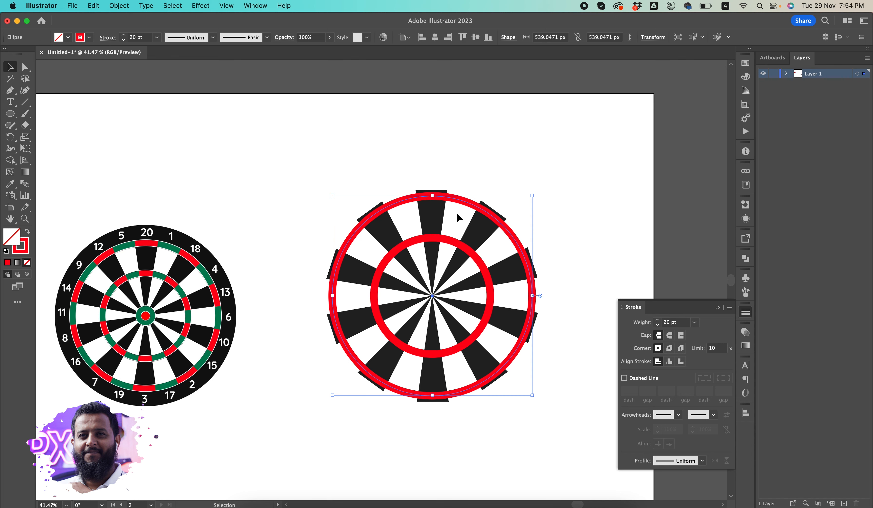
pyautogui.keyDown('shift'); pyautogui.click(454, 242); pyautogui.keyUp('shift')
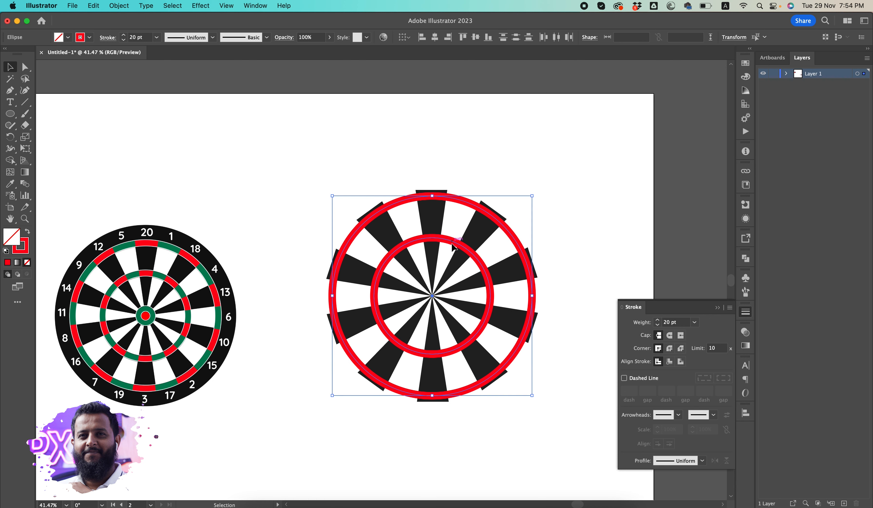
pyautogui.click(119, 5)
pyautogui.click(121, 141)
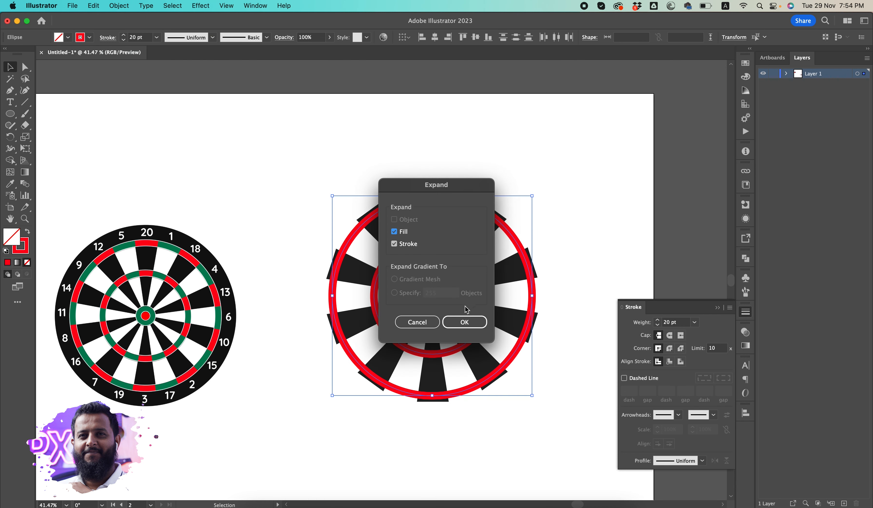
pyautogui.click(459, 321)
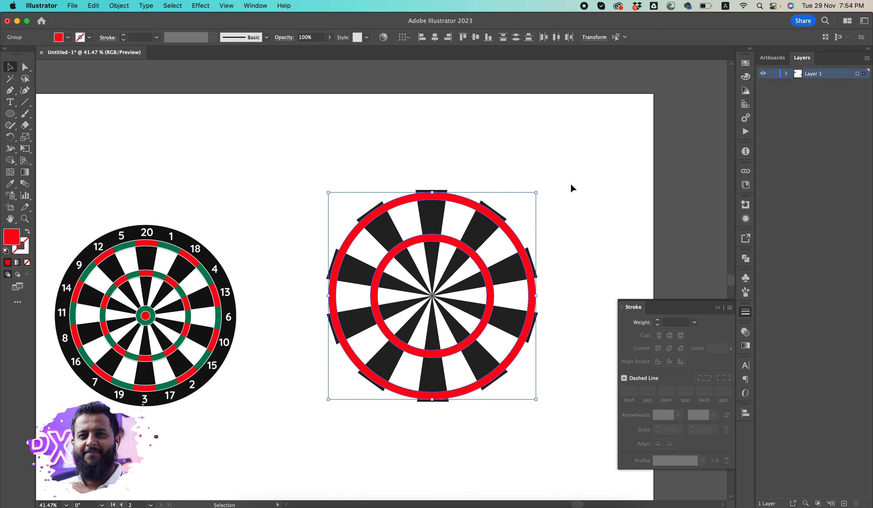
pyautogui.click(603, 241)
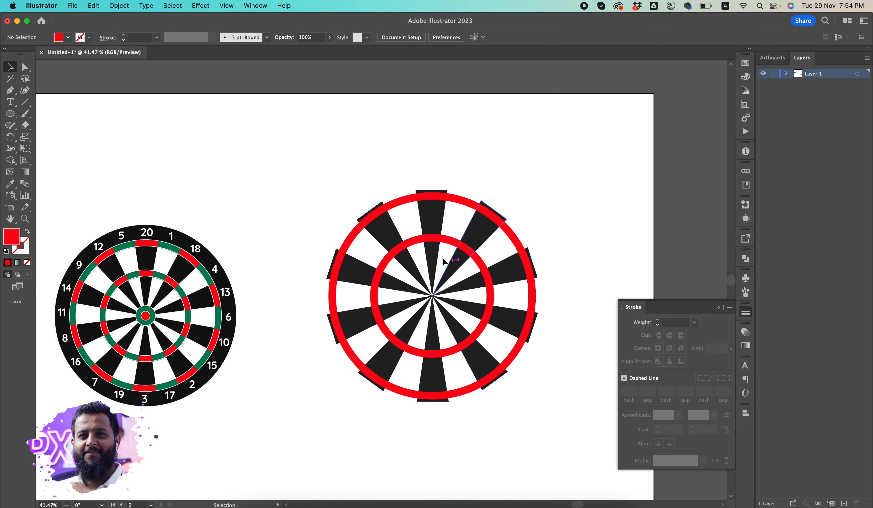
pyautogui.press('a')
pyautogui.moveTo(464, 206); pyautogui.dragTo(450, 223)
pyautogui.press('super+z')
pyautogui.click(512, 160)
# Step: Select all the black wedges and both red rings and split them where they overlap with Pathfinder Divide
pyautogui.press('v')
pyautogui.moveTo(494, 169); pyautogui.dragTo(345, 402)
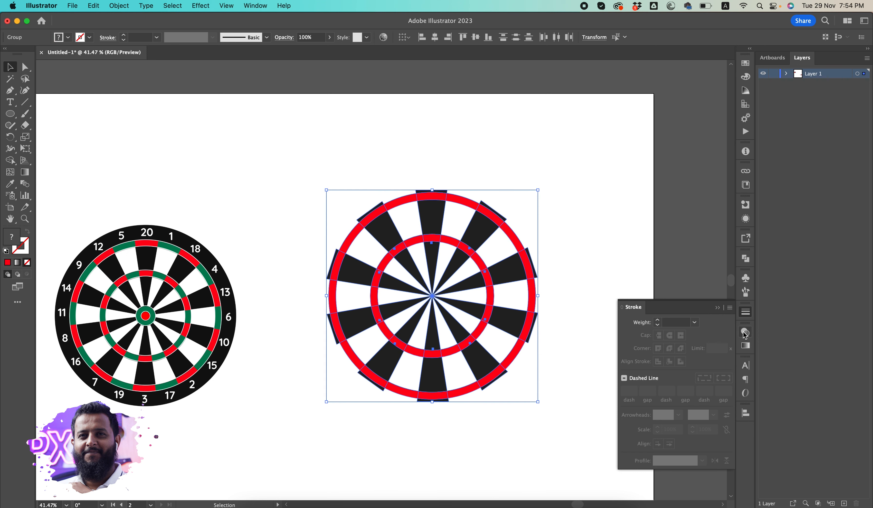
pyautogui.click(746, 259)
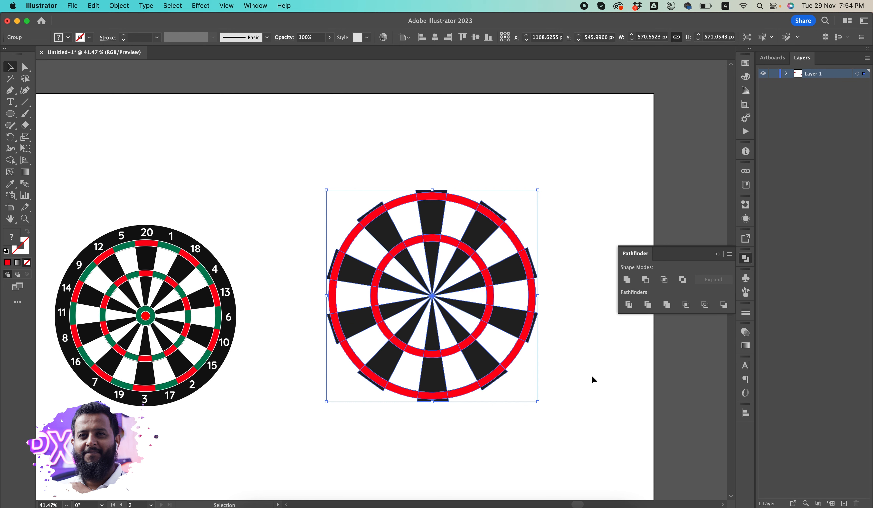
pyautogui.click(565, 418)
# Step: Recolour the segments of both rings that lie between the black wedges with the green sampled from the reference dartboard
pyautogui.press('space')
pyautogui.moveTo(540, 423); pyautogui.dragTo(515, 439)
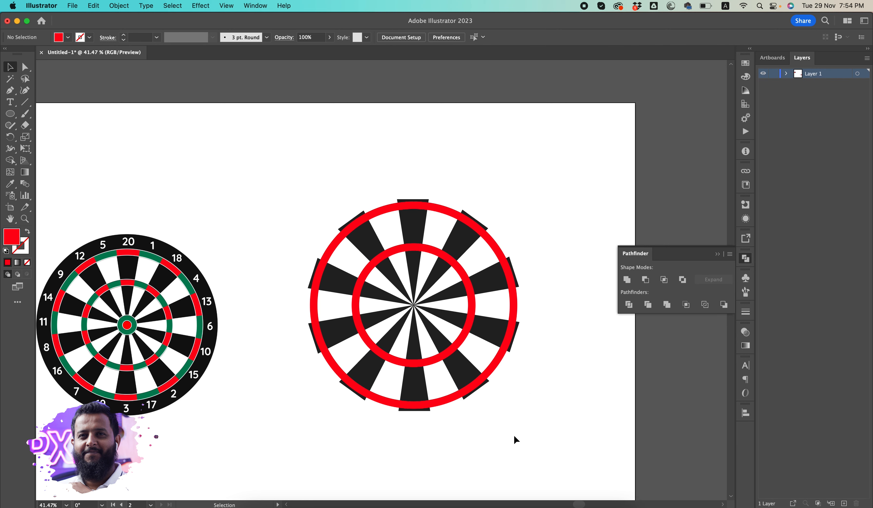
pyautogui.moveTo(436, 437); pyautogui.dragTo(432, 380)
pyautogui.hscroll(-5, 432, 380)
pyautogui.press('a')
pyautogui.click(458, 375)
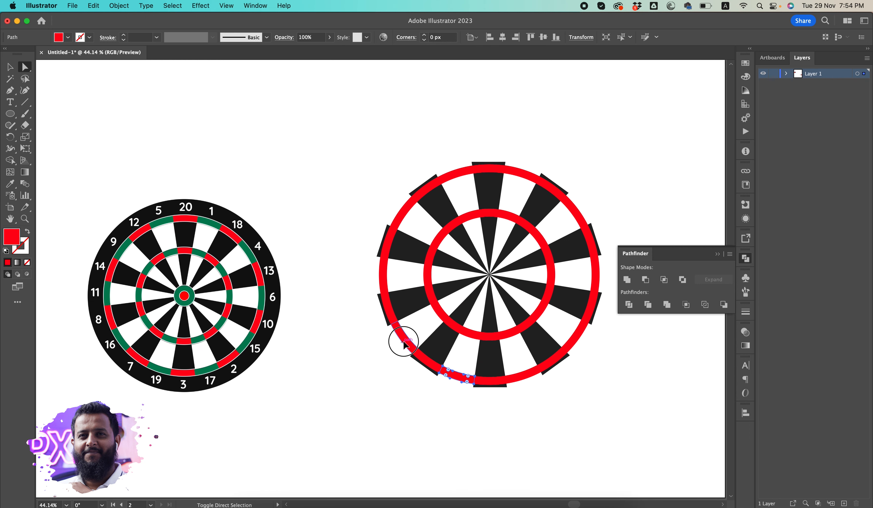
pyautogui.keyDown('shift'); pyautogui.click(402, 341); pyautogui.keyUp('shift')
pyautogui.keyDown('shift'); pyautogui.click(384, 287); pyautogui.keyUp('shift')
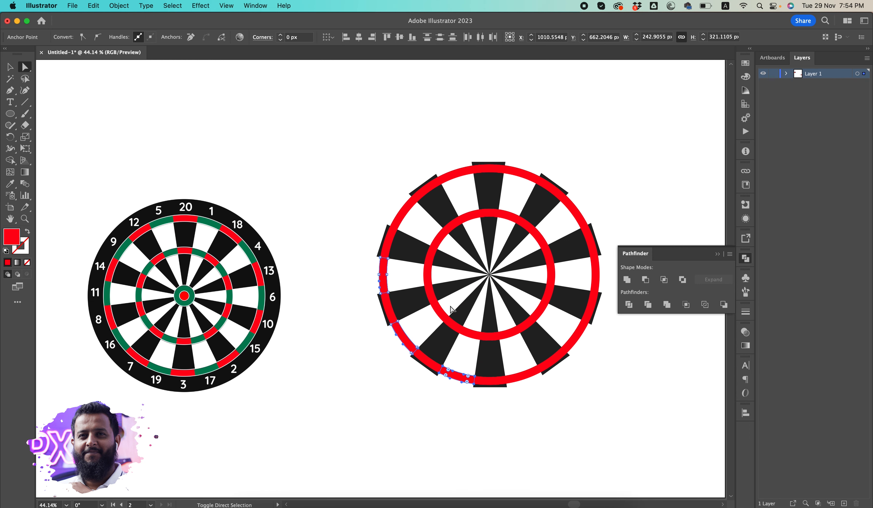
pyautogui.keyDown('shift'); pyautogui.click(440, 312); pyautogui.keyUp('shift')
pyautogui.keyDown('shift'); pyautogui.click(472, 336); pyautogui.keyUp('shift')
pyautogui.keyDown('shift'); pyautogui.click(514, 335); pyautogui.keyUp('shift')
pyautogui.keyDown('shift'); pyautogui.click(527, 377); pyautogui.keyUp('shift')
pyautogui.keyDown('shift'); pyautogui.click(575, 350); pyautogui.keyUp('shift')
pyautogui.keyDown('shift'); pyautogui.click(545, 309); pyautogui.keyUp('shift')
pyautogui.keyDown('shift'); pyautogui.click(551, 280); pyautogui.keyUp('shift')
pyautogui.keyDown('shift'); pyautogui.click(595, 276); pyautogui.keyUp('shift')
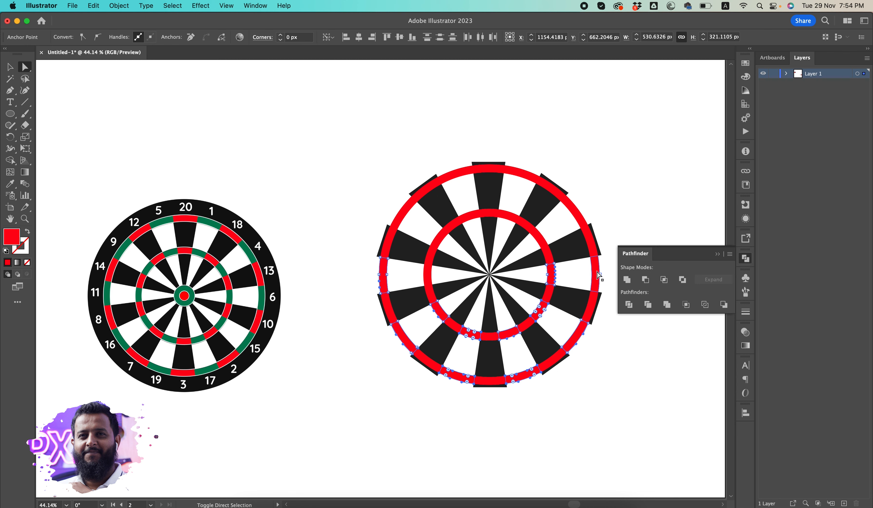
pyautogui.keyDown('shift'); pyautogui.click(583, 217); pyautogui.keyUp('shift')
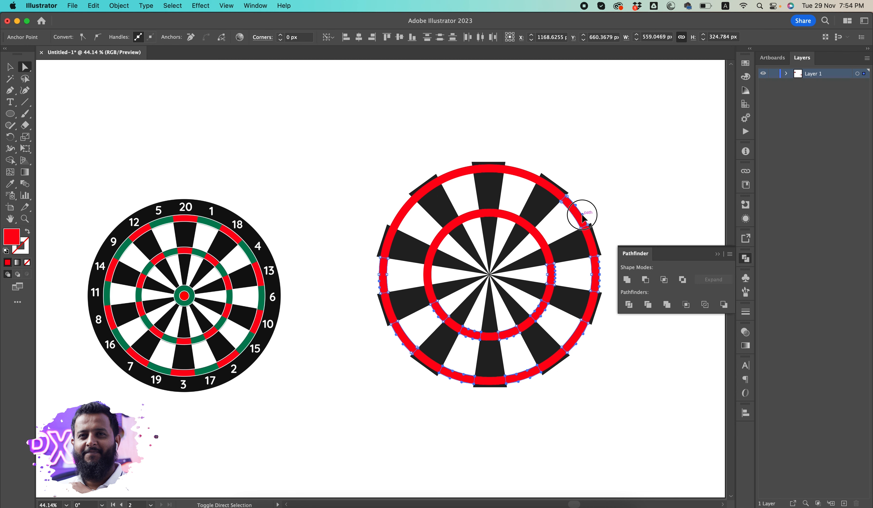
pyautogui.keyDown('shift'); pyautogui.click(545, 239); pyautogui.keyUp('shift')
pyautogui.keyDown('shift'); pyautogui.click(508, 216); pyautogui.keyUp('shift')
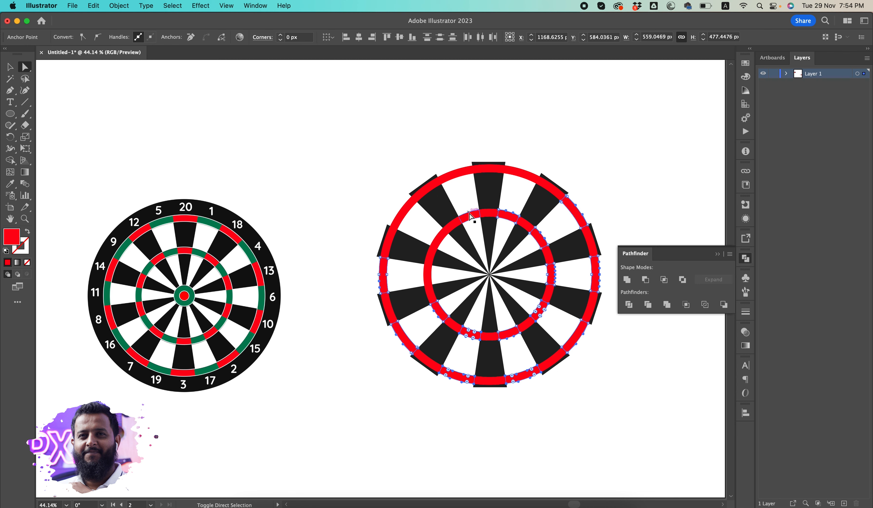
pyautogui.keyDown('shift'); pyautogui.click(469, 215); pyautogui.keyUp('shift')
pyautogui.keyDown('shift'); pyautogui.click(456, 175); pyautogui.keyUp('shift')
pyautogui.keyDown('shift'); pyautogui.click(488, 169); pyautogui.keyUp('shift')
pyautogui.keyDown('shift'); pyautogui.click(522, 177); pyautogui.keyUp('shift')
pyautogui.keyDown('shift'); pyautogui.click(427, 279); pyautogui.keyUp('shift')
pyautogui.click(10, 184)
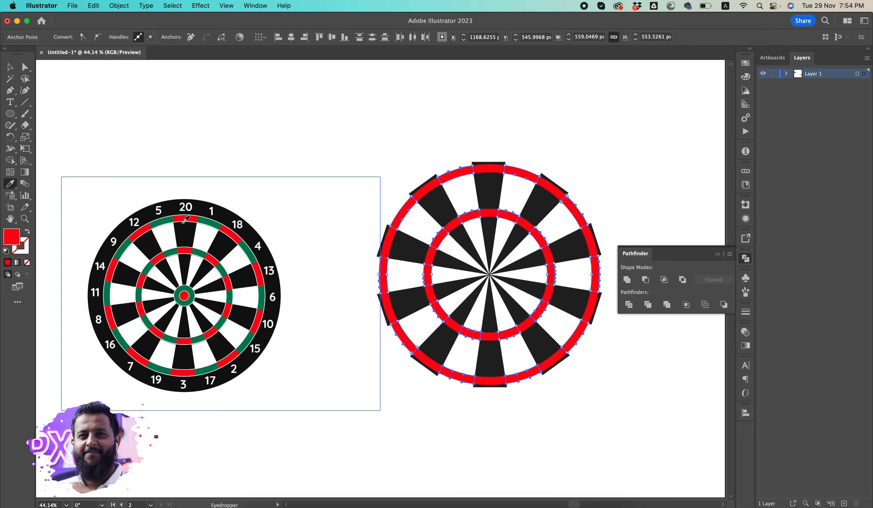
pyautogui.click(168, 218)
pyautogui.click(288, 88)
pyautogui.press('v')
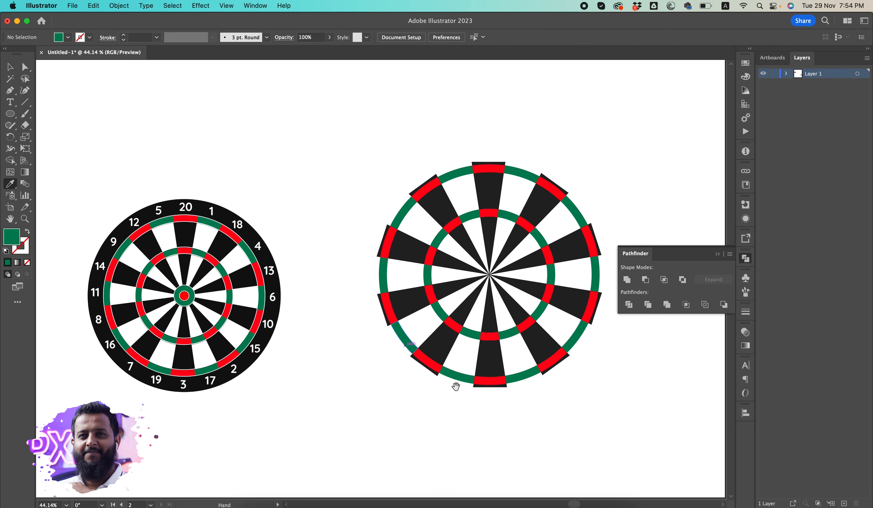
# Step: Delete the ten black wedge ends that stick out beyond the outer ring
pyautogui.hscroll(5, 447, 387)
pyautogui.scroll(-2, 447, 387)
pyautogui.hscroll(-4, 462, 409)
pyautogui.scroll(1, 462, 409)
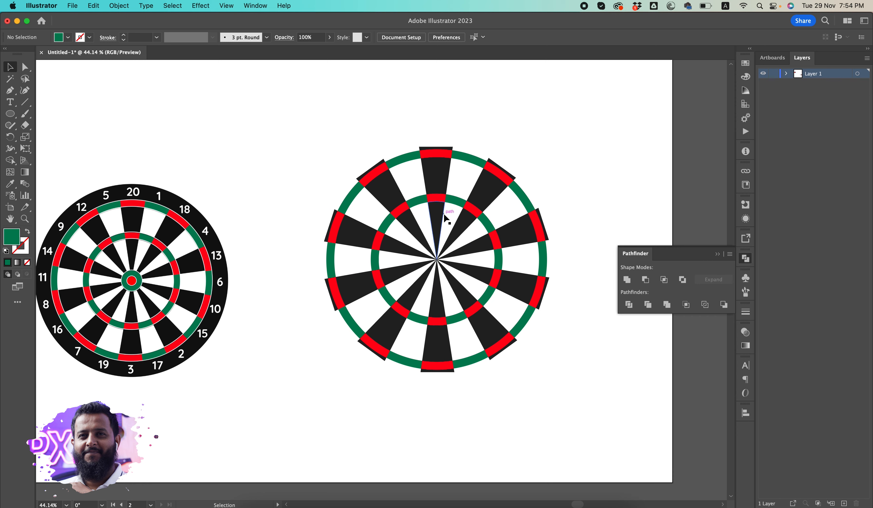
pyautogui.press('super+space')
pyautogui.moveTo(352, 137); pyautogui.dragTo(492, 134)
pyautogui.hscroll(3, 357, 243)
pyautogui.scroll(-1, 356, 244)
pyautogui.press('a')
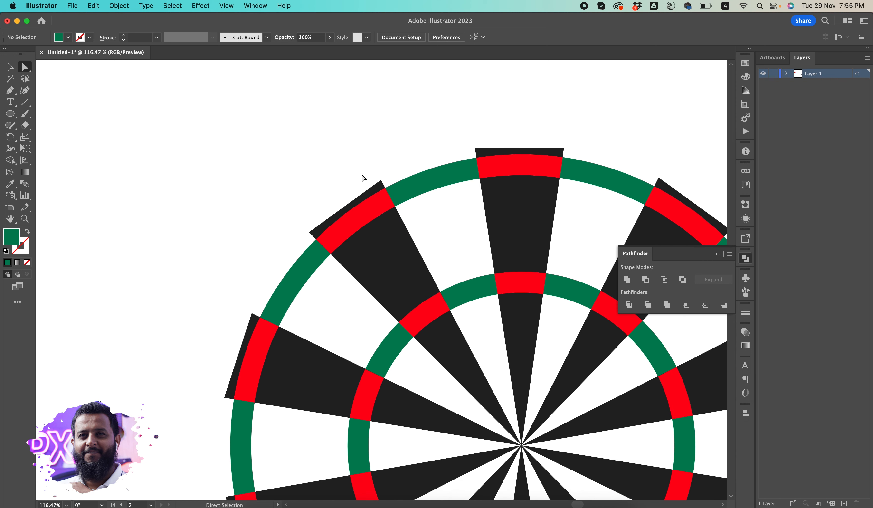
pyautogui.click(380, 181)
pyautogui.press('Delete')
pyautogui.press('Delete')
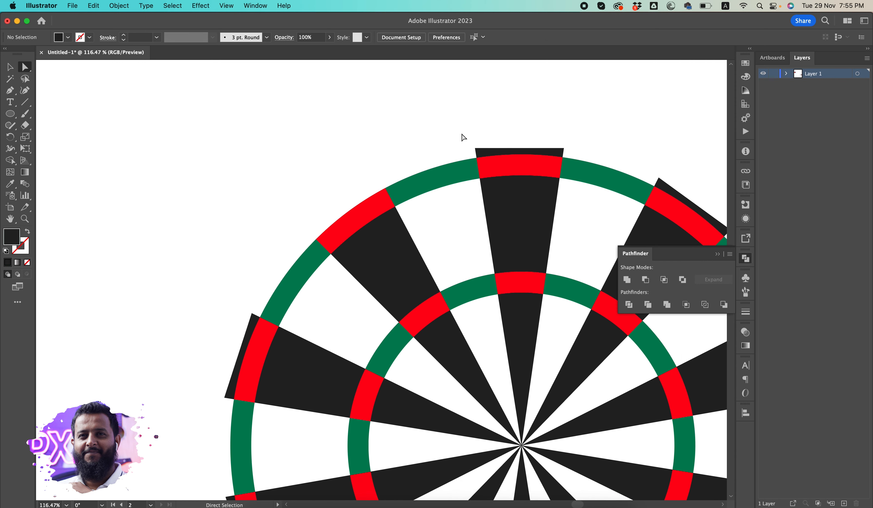
pyautogui.click(476, 151)
pyautogui.press('Delete')
pyautogui.press('Delete')
pyautogui.scroll(-3, 367, 112)
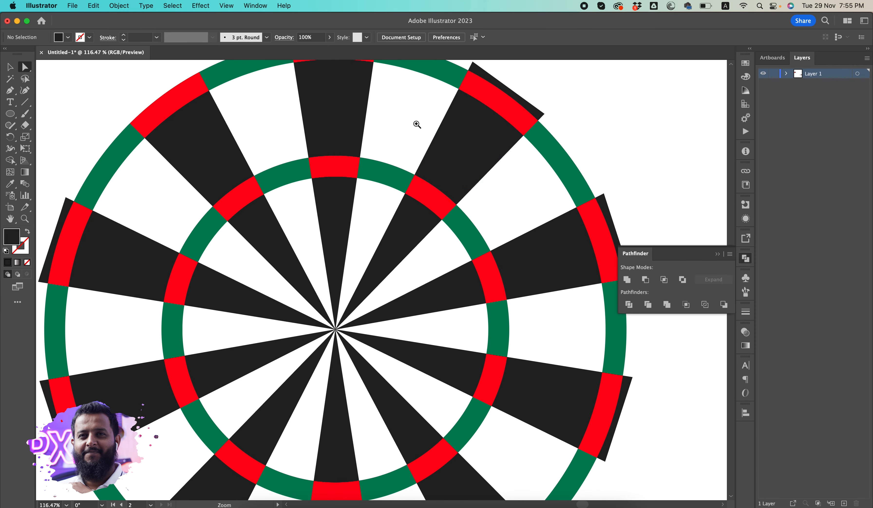
pyautogui.click(511, 118)
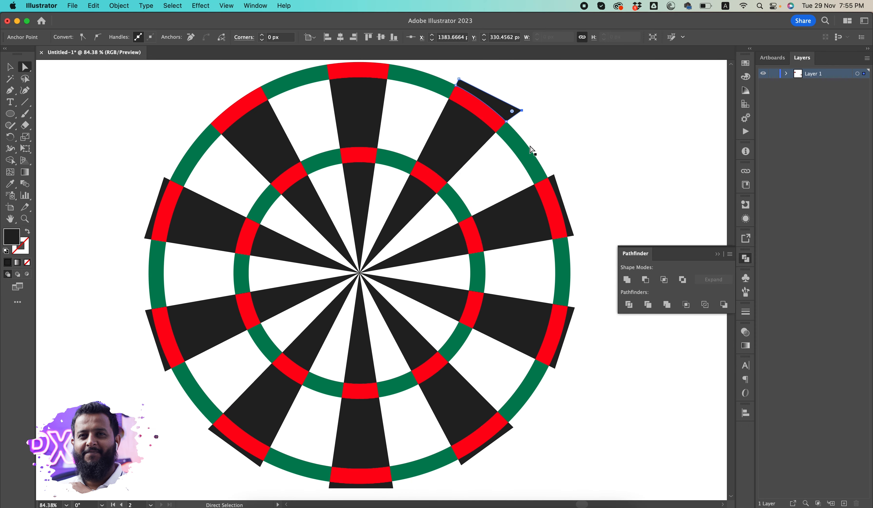
pyautogui.press('Delete')
pyautogui.press('Delete')
pyautogui.click(559, 164)
pyautogui.press('Delete')
pyautogui.press('Delete')
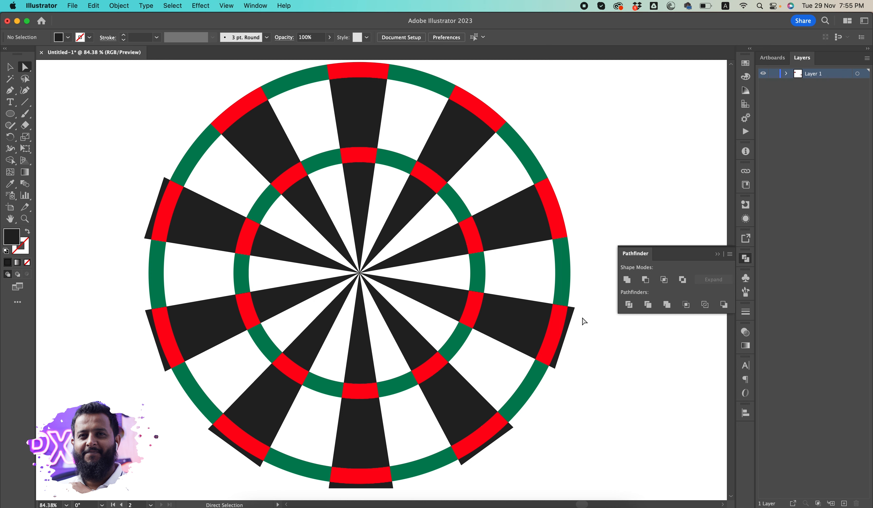
pyautogui.click(575, 308)
pyautogui.press('Delete')
pyautogui.press('Delete')
pyautogui.click(511, 428)
pyautogui.press('Delete')
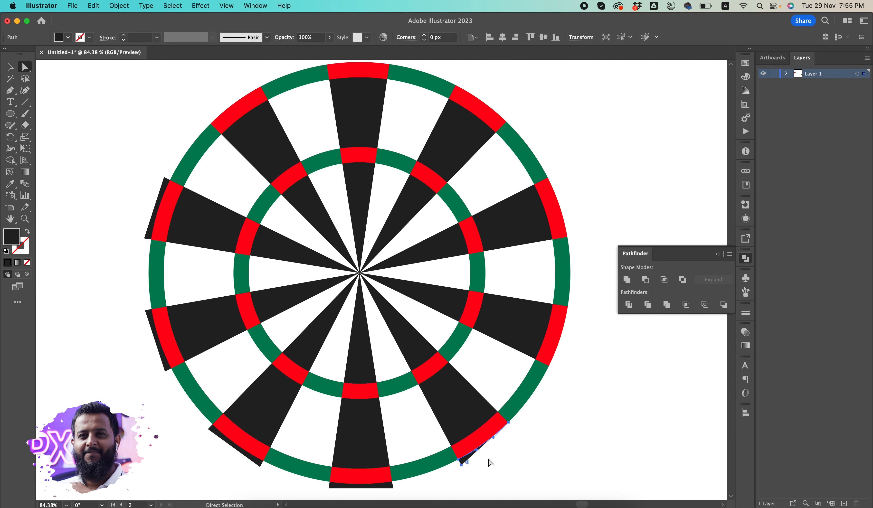
pyautogui.click(389, 487)
pyautogui.press('Delete')
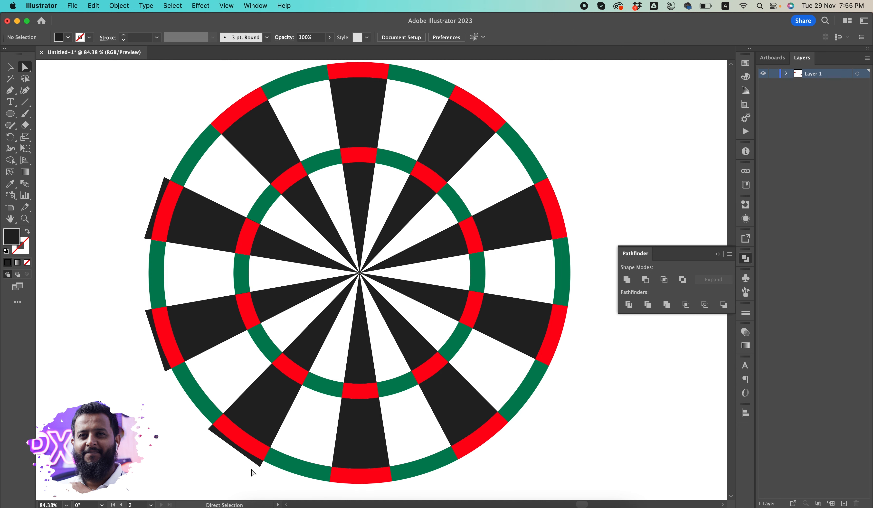
pyautogui.click(255, 461)
pyautogui.press('Delete')
pyautogui.click(165, 369)
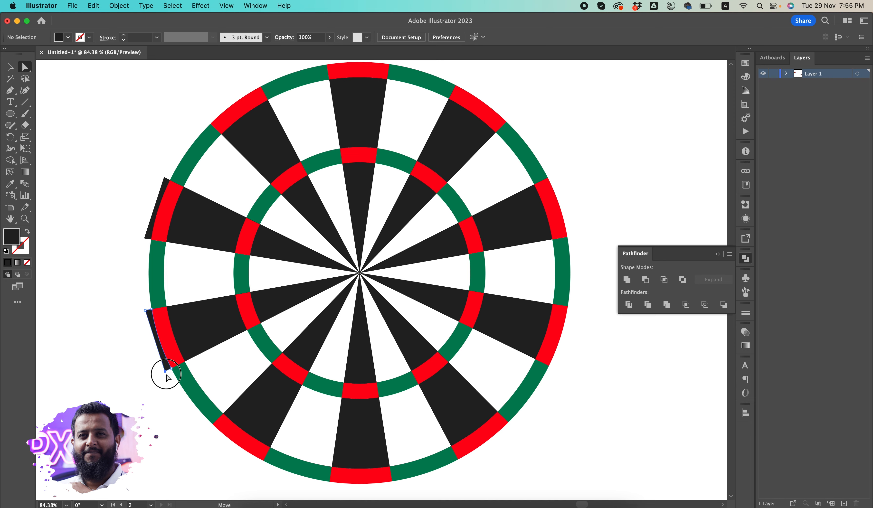
pyautogui.press('Delete')
pyautogui.click(147, 236)
pyautogui.press('Delete')
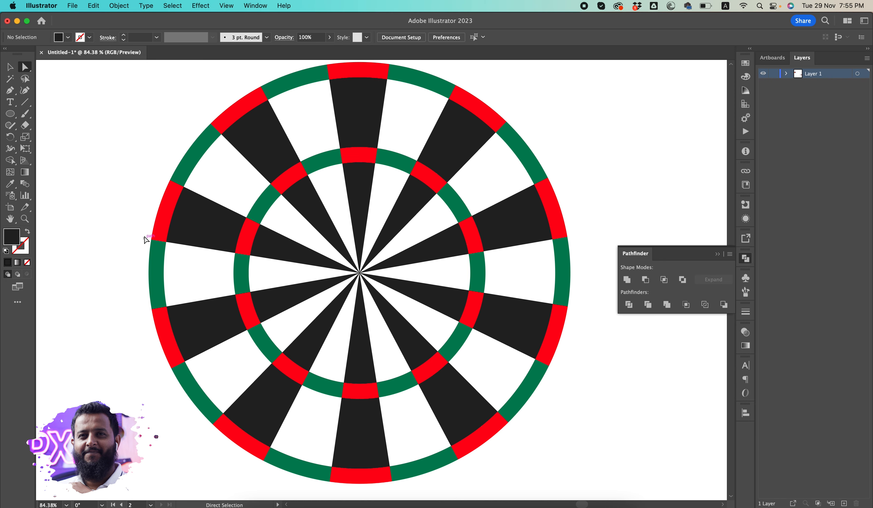
# Step: Draw a circle about 67 px wide from the dartboard's centre and fill it with the green sampled from the inner ring
pyautogui.keyDown('alt'); pyautogui.click(294, 239); pyautogui.keyUp('alt')
pyautogui.moveTo(294, 240); pyautogui.dragTo(244, 244)
pyautogui.press('v')
pyautogui.moveTo(453, 230); pyautogui.dragTo(534, 241)
pyautogui.moveTo(482, 271); pyautogui.dragTo(460, 300)
pyautogui.click(10, 114)
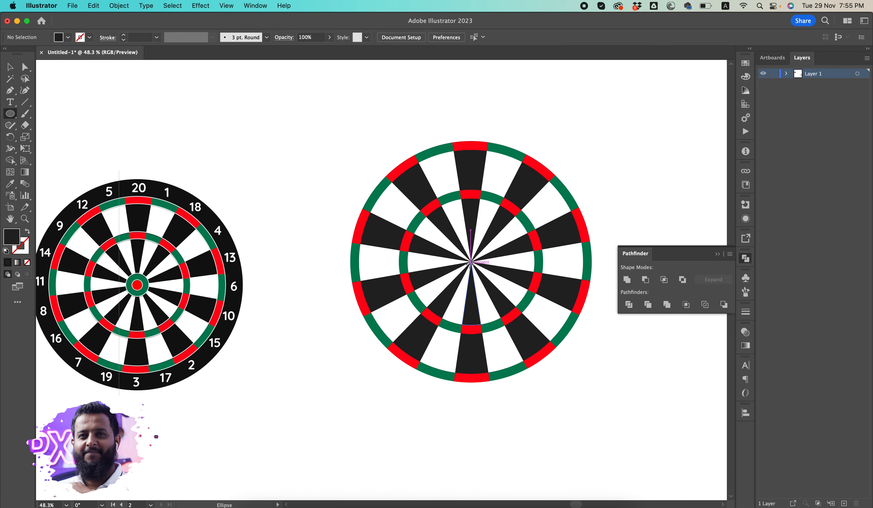
pyautogui.moveTo(470, 263); pyautogui.dragTo(485, 270)
pyautogui.press('i')
pyautogui.click(526, 221)
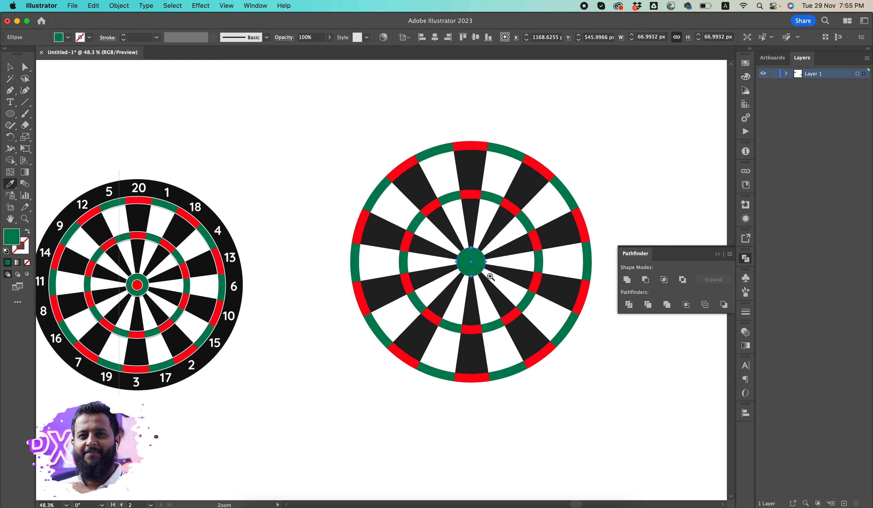
# Step: Duplicate the green circle in place, shrink the copy from its centre to about 35 px and fill it with the ring's red
pyautogui.scroll(5, 527, 221)
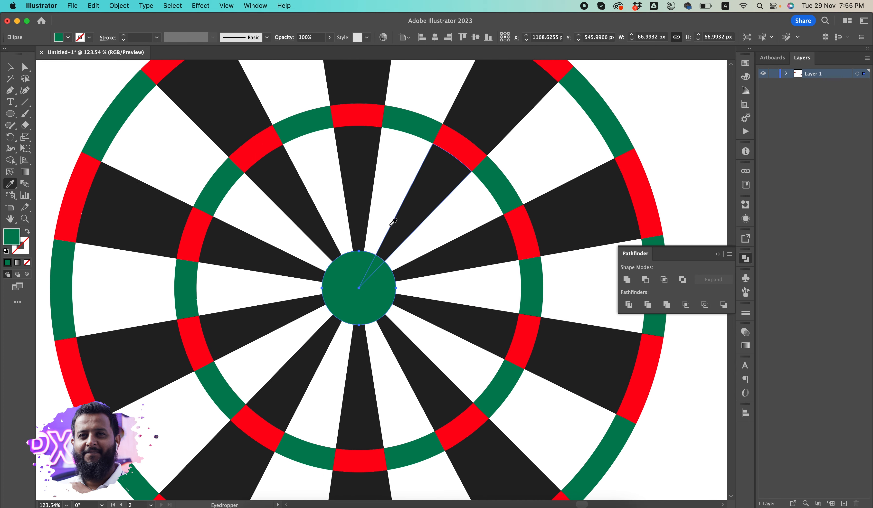
pyautogui.press('v')
pyautogui.moveTo(396, 251); pyautogui.dragTo(377, 265)
pyautogui.press('i')
pyautogui.click(526, 227)
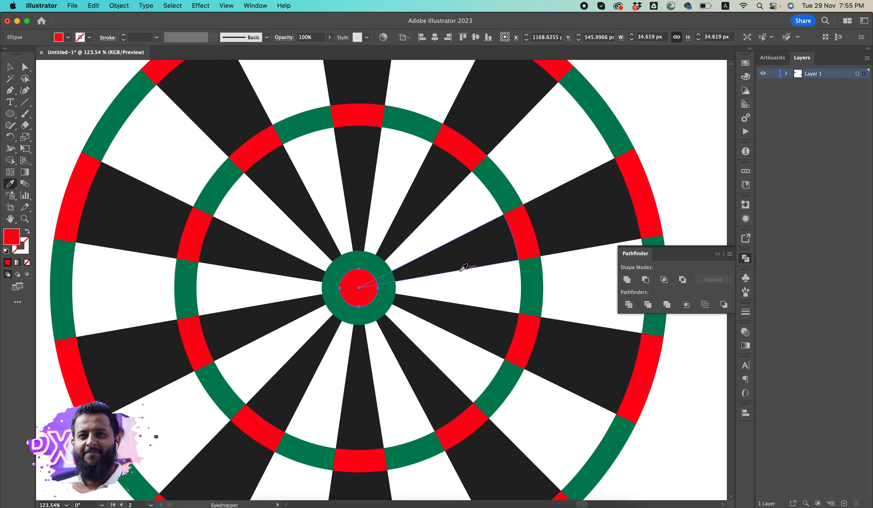
# Step: Draw a black circle about 607 px wide from the bullseye's centre, extending past the outer ring
pyautogui.press('super+0')
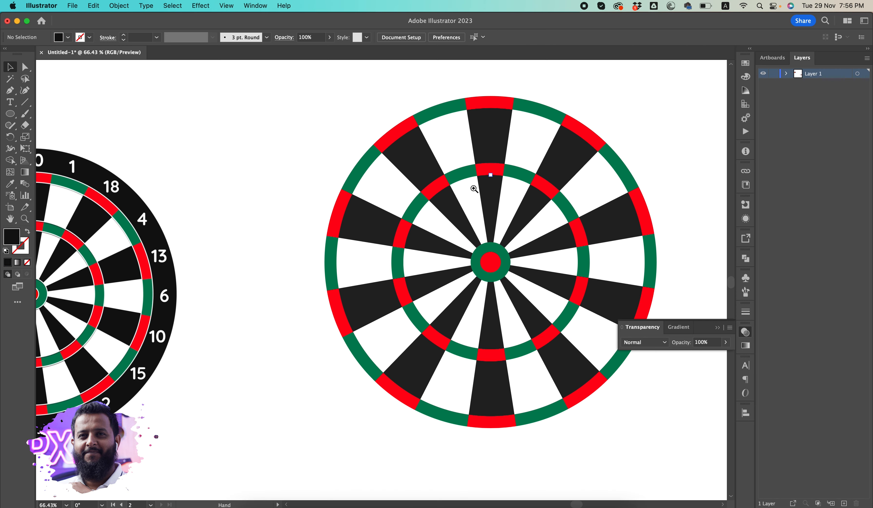
pyautogui.keyDown('alt'); pyautogui.keyDown('super'); pyautogui.click(474, 189); pyautogui.keyUp('super'); pyautogui.keyUp('alt')
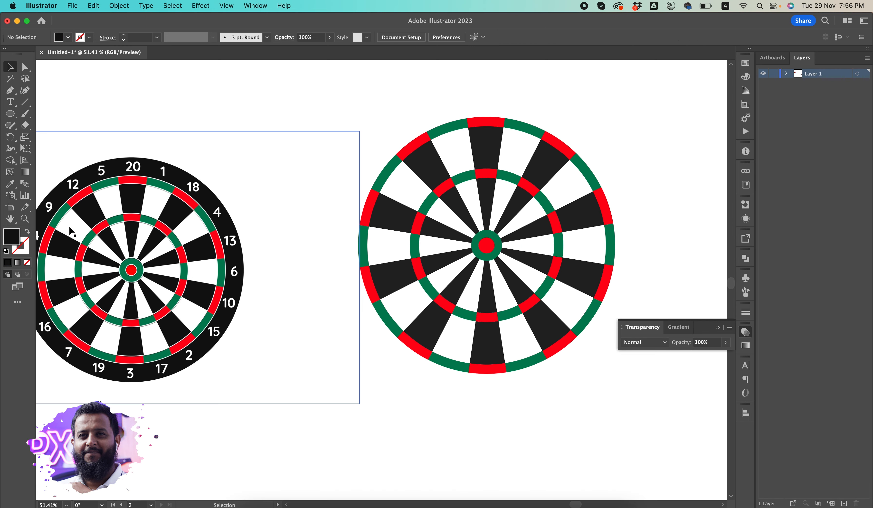
pyautogui.click(8, 116)
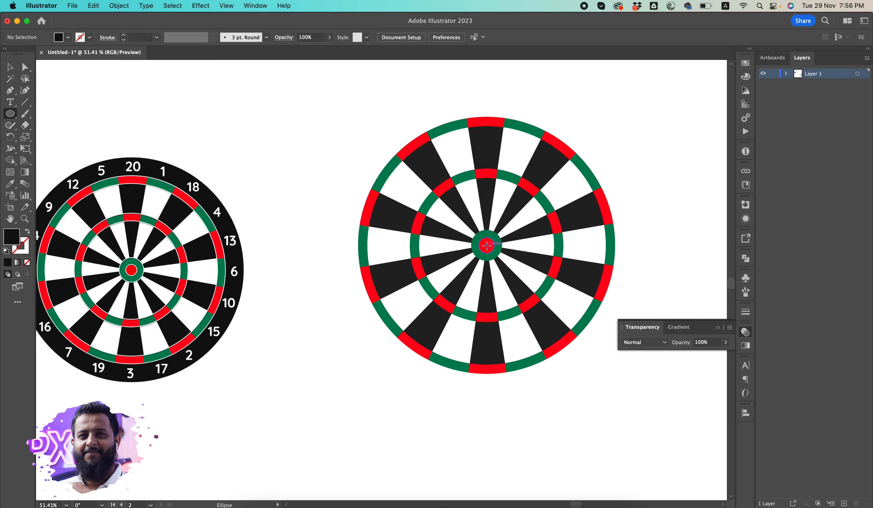
pyautogui.moveTo(486, 246); pyautogui.dragTo(626, 385)
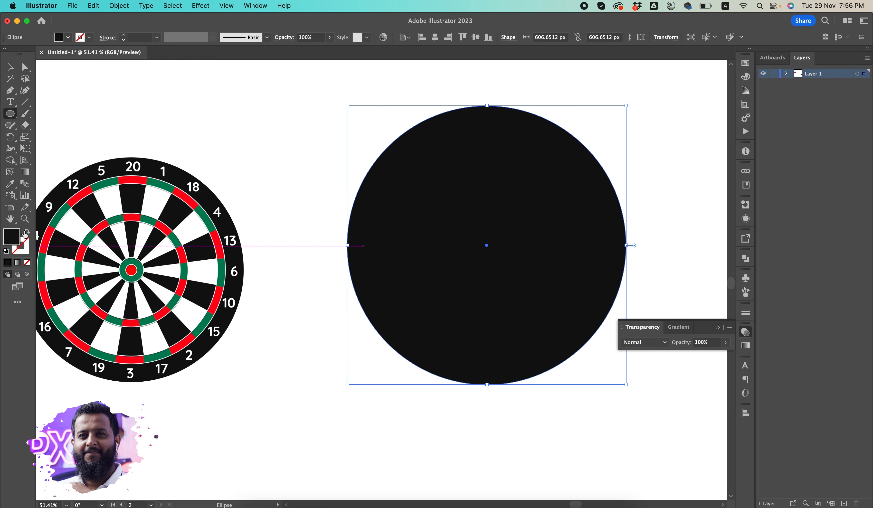
# Step: Turn the black circle's fill into an outline and raise its stroke weight to 28 pt
pyautogui.click(22, 236)
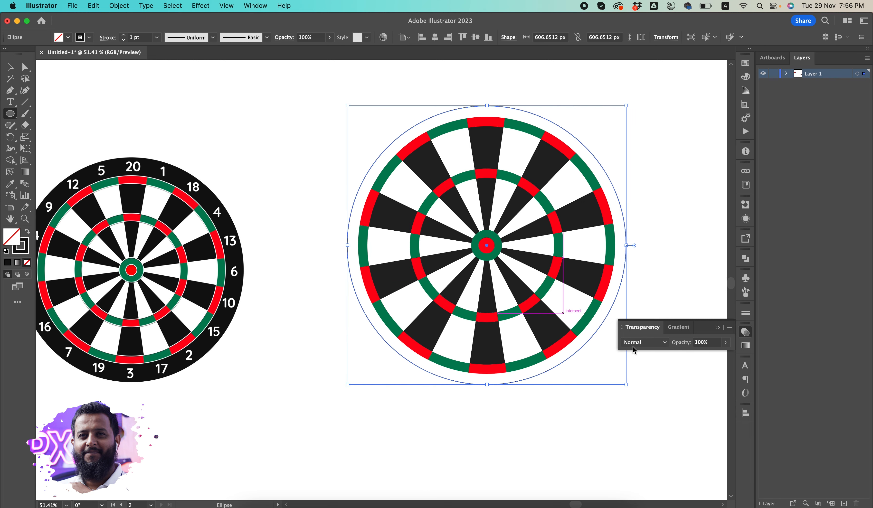
pyautogui.click(746, 312)
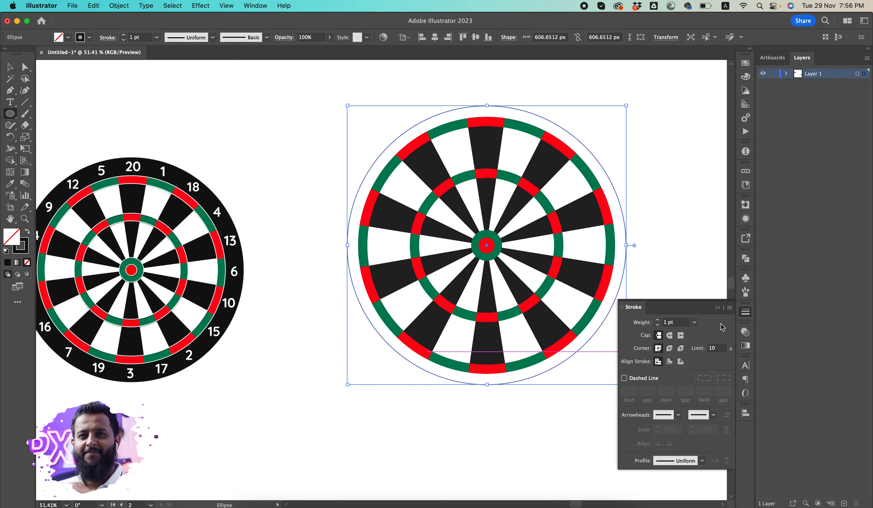
pyautogui.click(658, 321)
pyautogui.click(658, 321)
pyautogui.click(658, 321)
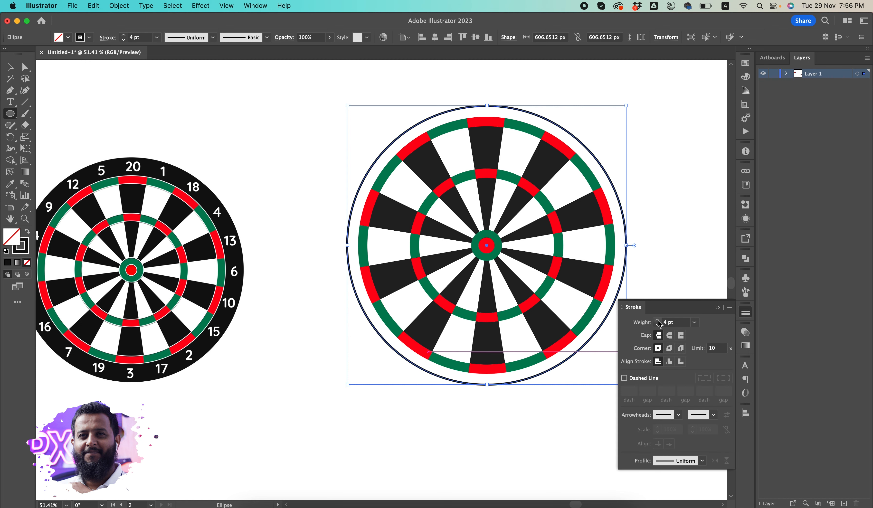
pyautogui.click(658, 320)
pyautogui.click(658, 320)
pyautogui.click(658, 320)
pyautogui.click(658, 320)
pyautogui.click(658, 321)
pyautogui.click(658, 321)
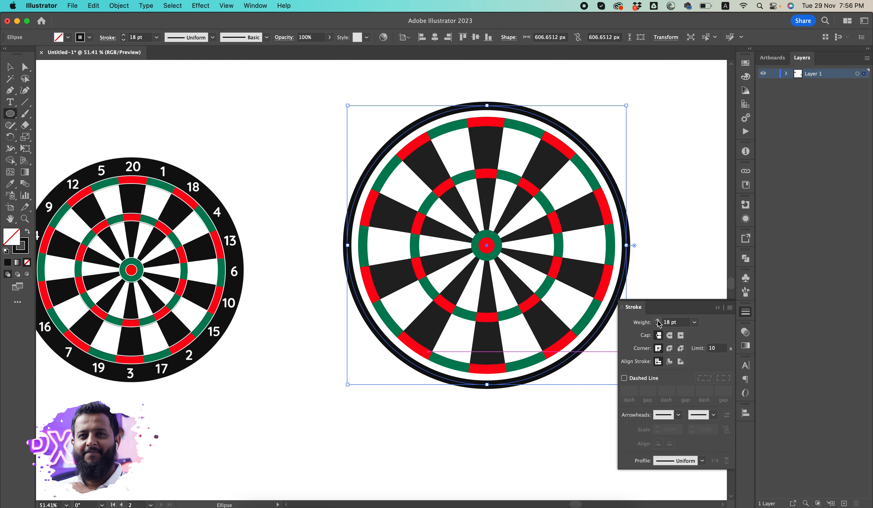
pyautogui.click(658, 320)
pyautogui.click(658, 321)
pyautogui.click(658, 321)
pyautogui.click(658, 321)
pyautogui.click(658, 320)
pyautogui.click(658, 320)
pyautogui.click(658, 320)
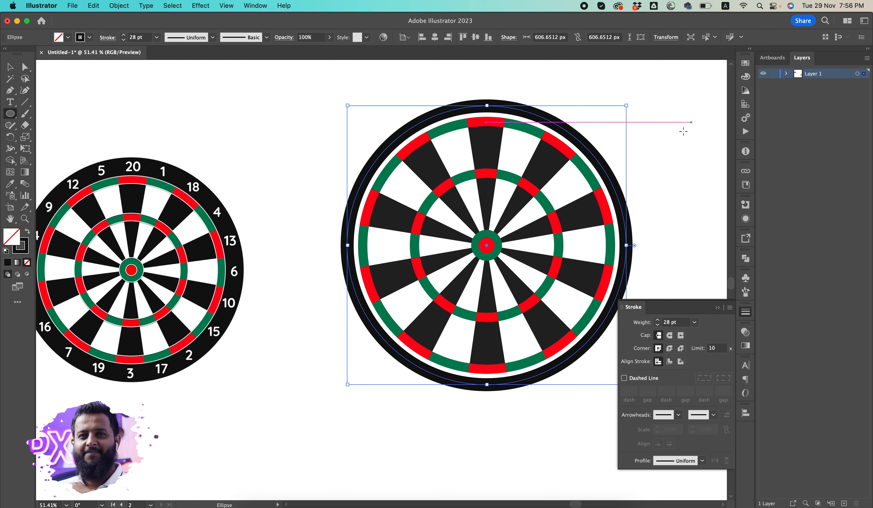
# Step: Shrink the black ring from its centre to about 585 px wide and send it to the back
pyautogui.press('v')
pyautogui.moveTo(627, 107); pyautogui.dragTo(621, 111)
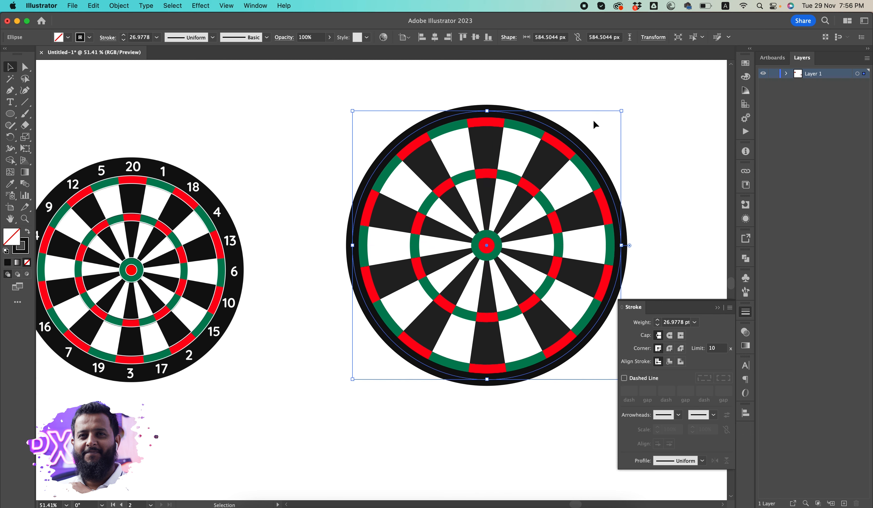
pyautogui.rightClick(576, 146)
pyautogui.moveTo(635, 385)
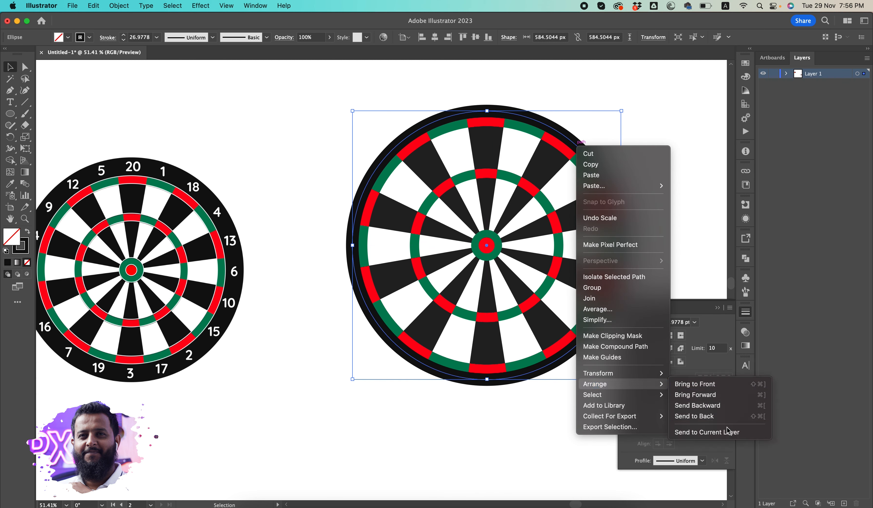
pyautogui.click(721, 417)
pyautogui.hscroll(5, 647, 157)
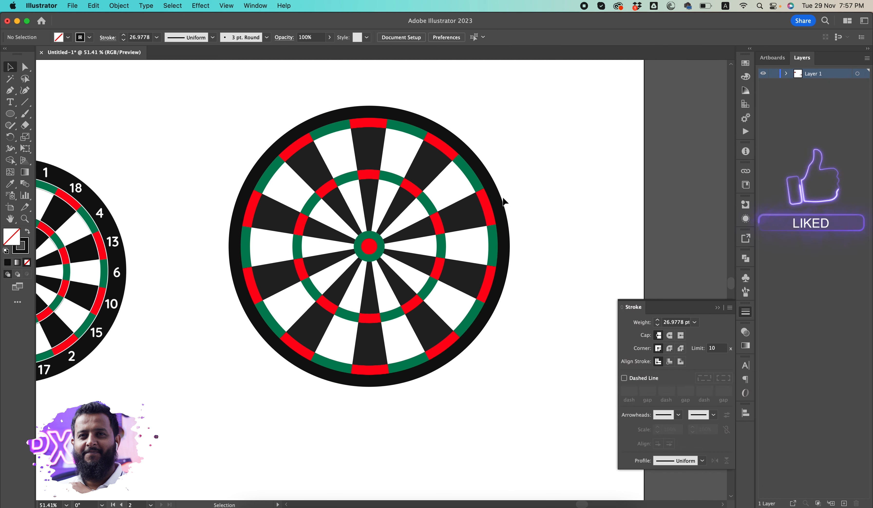
# Step: Select all parts of the dartboard and align them to their common centre, using the selection as the reference
pyautogui.moveTo(545, 78); pyautogui.dragTo(232, 387)
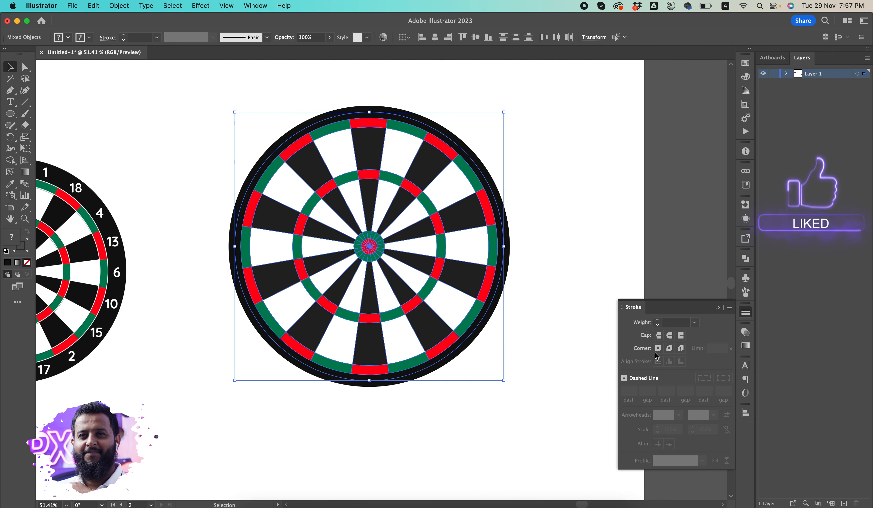
pyautogui.click(746, 413)
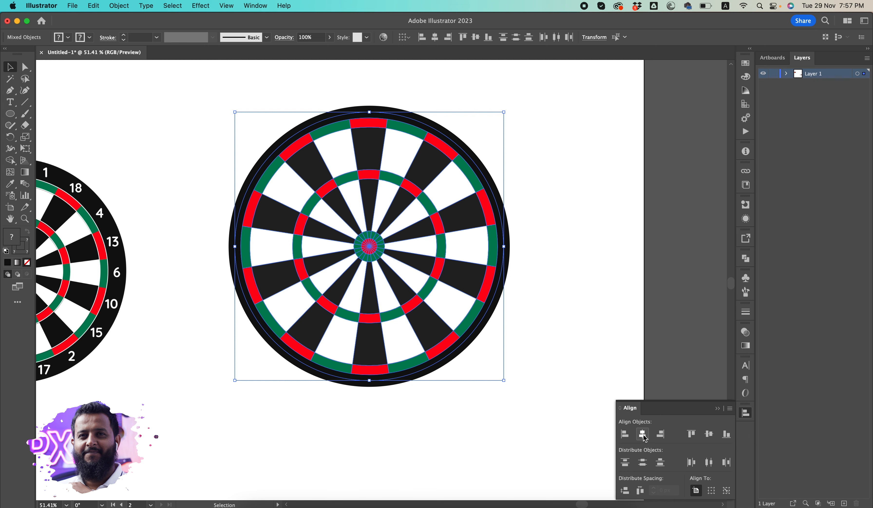
pyautogui.click(712, 491)
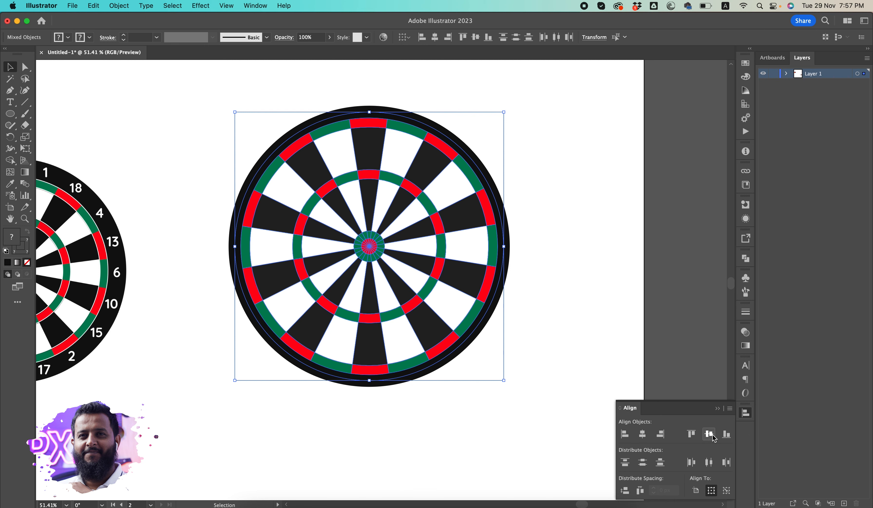
pyautogui.click(628, 219)
# Step: Align the black outer ring's stroke to the outside of its path
pyautogui.keyDown('alt'); pyautogui.keyDown('super'); pyautogui.click(512, 266); pyautogui.keyUp('super'); pyautogui.keyUp('alt')
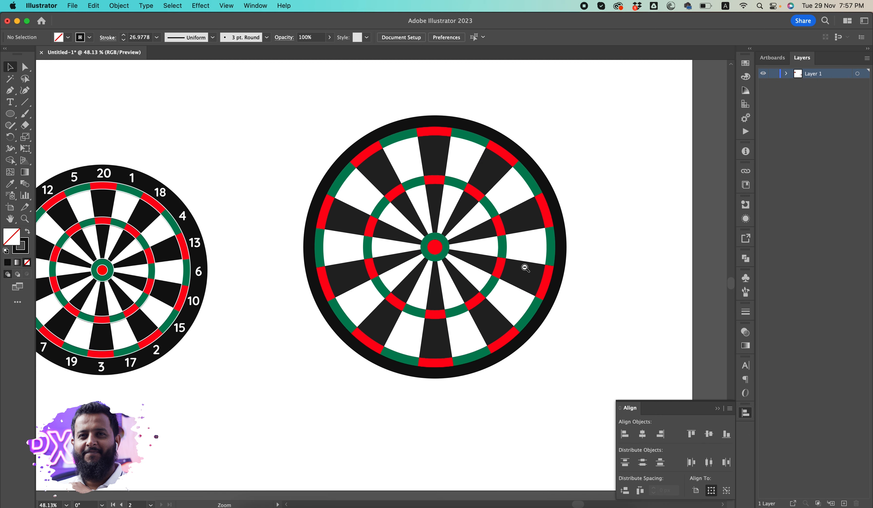
pyautogui.click(503, 139)
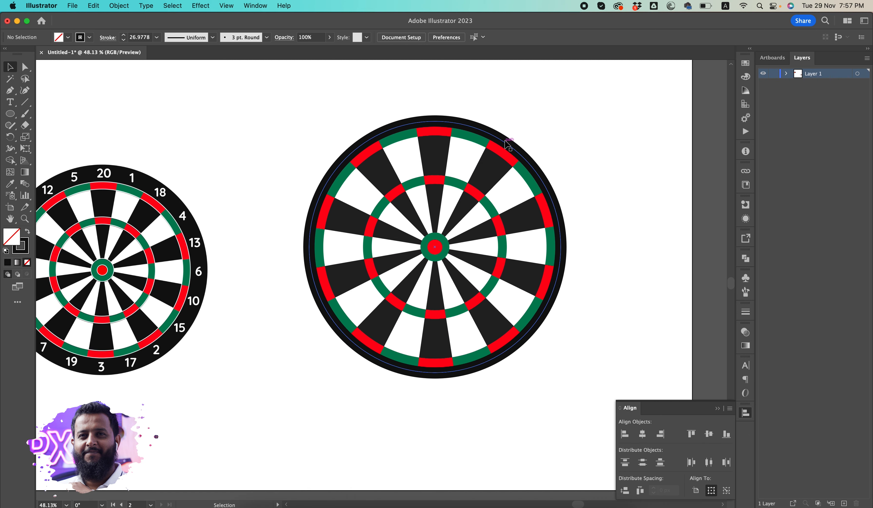
pyautogui.click(746, 313)
pyautogui.click(682, 324)
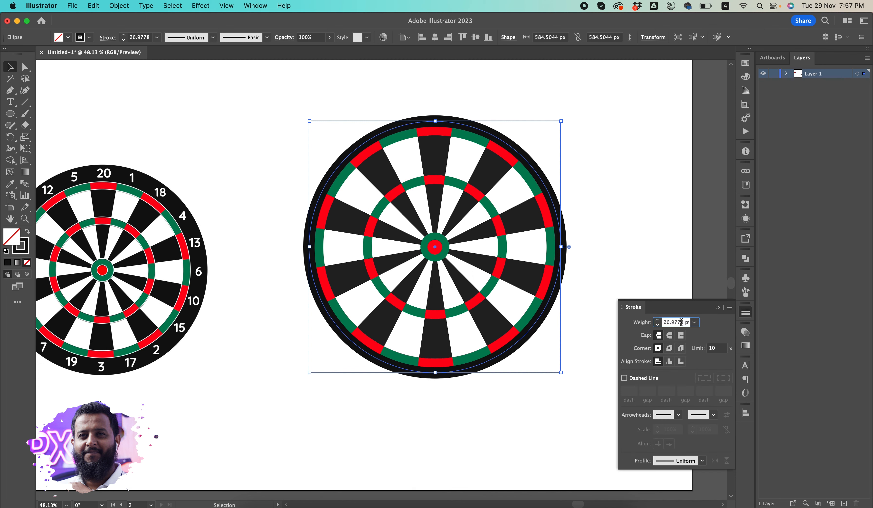
pyautogui.click(680, 362)
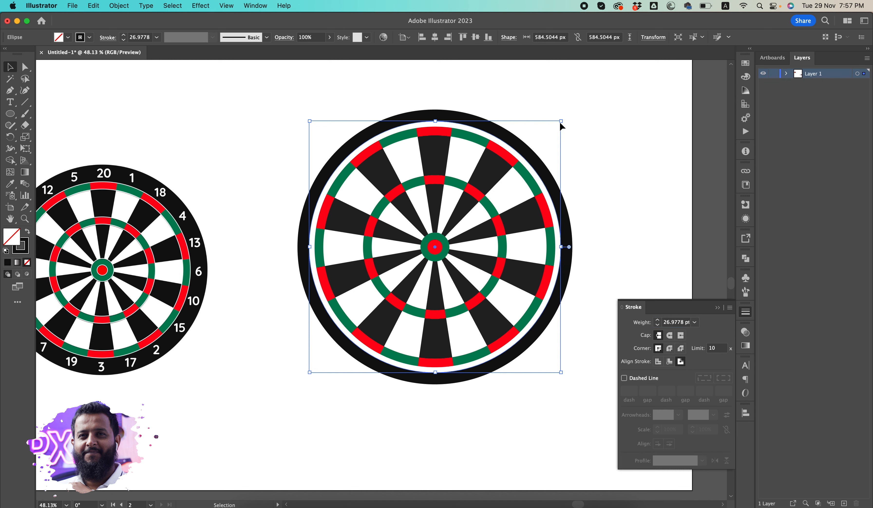
# Step: Shrink the black ring's path to about 559 px, meeting the outer coloured ring, and set its stroke weight to 60 pt
pyautogui.moveTo(561, 122); pyautogui.dragTo(556, 127)
pyautogui.click(674, 325)
pyautogui.write('60')
pyautogui.press('Return')
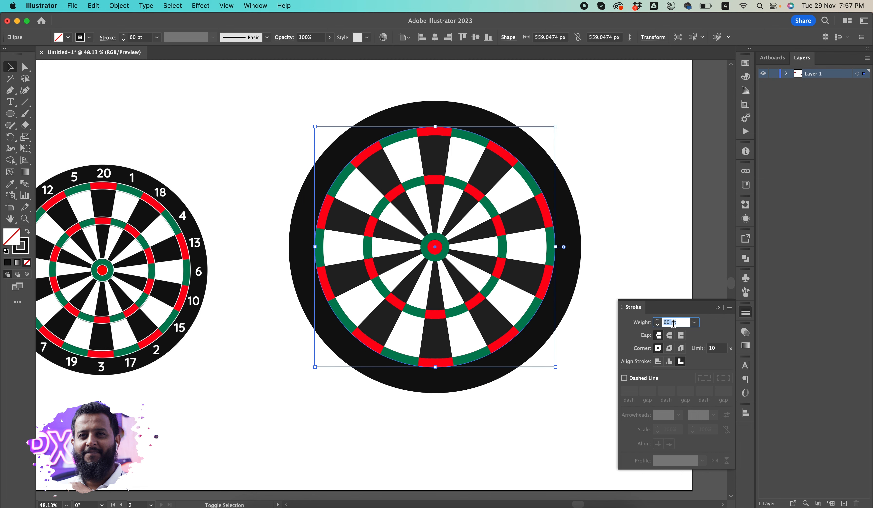
# Step: Try an 80 pt stroke weight on the black outer ring and return it to 60 pt
pyautogui.hotkey('shift', 'Up')
pyautogui.hotkey('shift', 'Up')
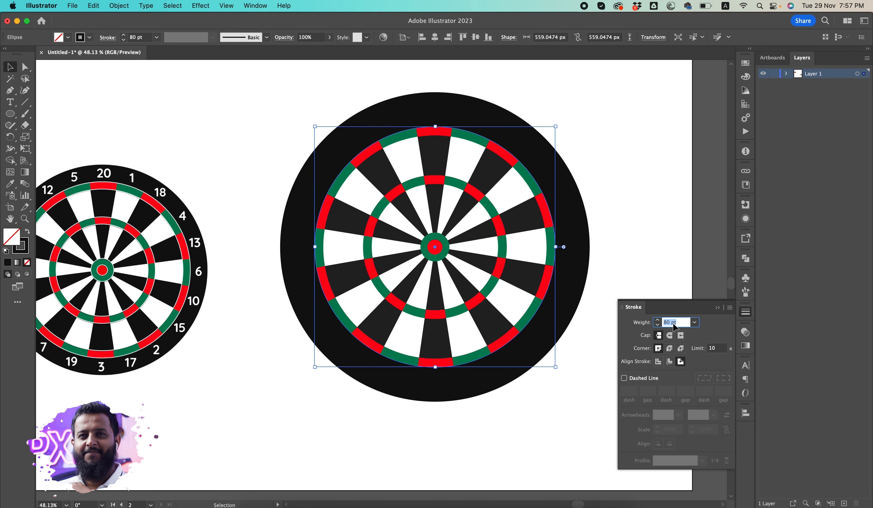
pyautogui.hotkey('shift', 'Down')
pyautogui.hotkey('shift', 'Down')
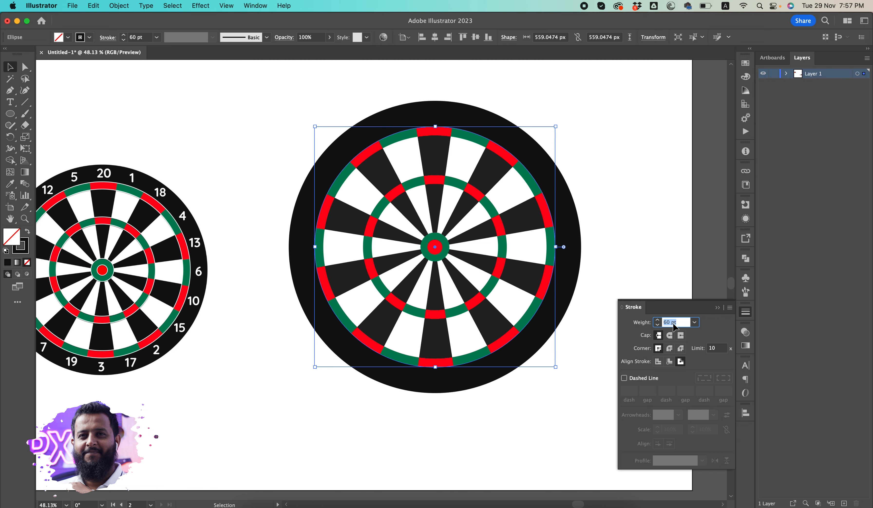
pyautogui.click(586, 188)
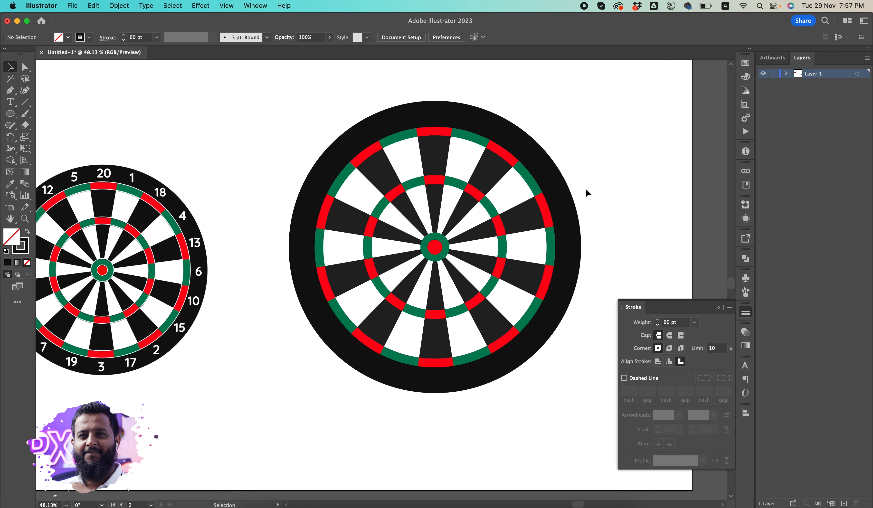
pyautogui.moveTo(644, 150); pyautogui.dragTo(33, 389)
pyautogui.press('z')
pyautogui.moveTo(148, 221); pyautogui.dragTo(263, 174)
pyautogui.moveTo(330, 269); pyautogui.dragTo(49, 252)
pyautogui.moveTo(402, 273); pyautogui.dragTo(280, 233)
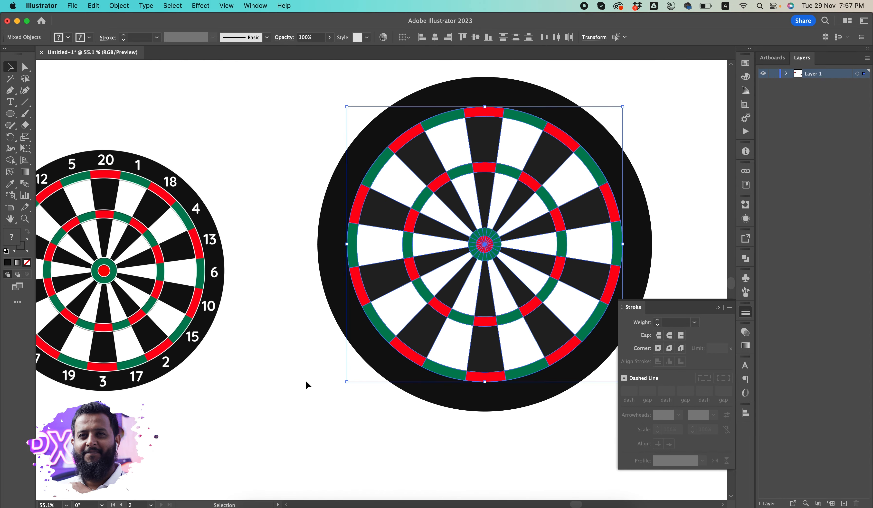
pyautogui.click(345, 350)
# Step: Duplicate the black outer ring in place and shrink the copy from its centre to about 494 px wide
pyautogui.hscroll(4, 345, 351)
pyautogui.click(519, 124)
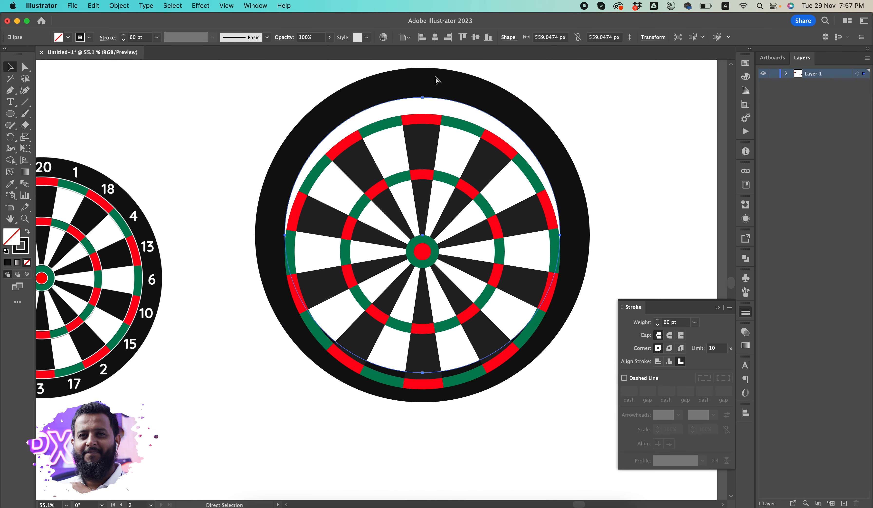
pyautogui.press('a')
pyautogui.press('v')
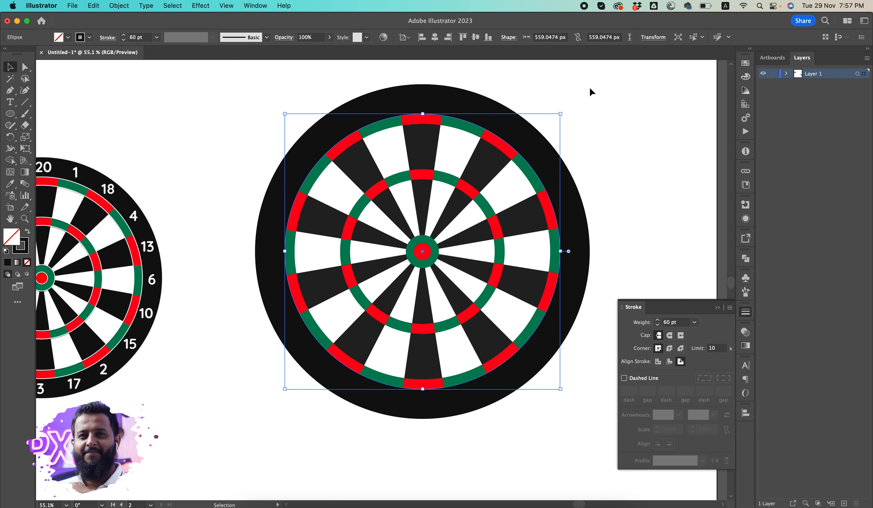
pyautogui.moveTo(563, 116); pyautogui.dragTo(549, 134)
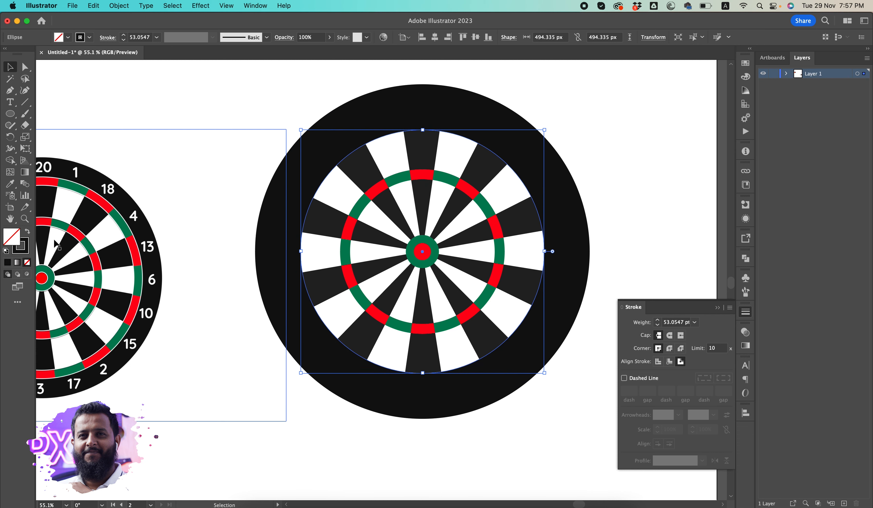
# Step: Change the ring copy's stroke colour to white (#ffffff)
pyautogui.doubleClick(22, 255)
pyautogui.moveTo(437, 156); pyautogui.dragTo(411, 142)
pyautogui.click(677, 149)
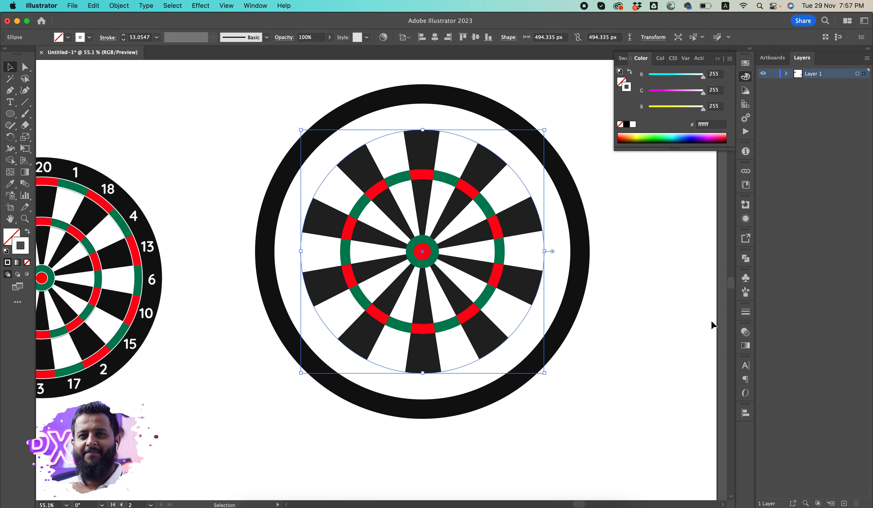
# Step: Thin the white ring copy, settling on a stroke weight of 4 pt
pyautogui.click(745, 313)
pyautogui.click(685, 322)
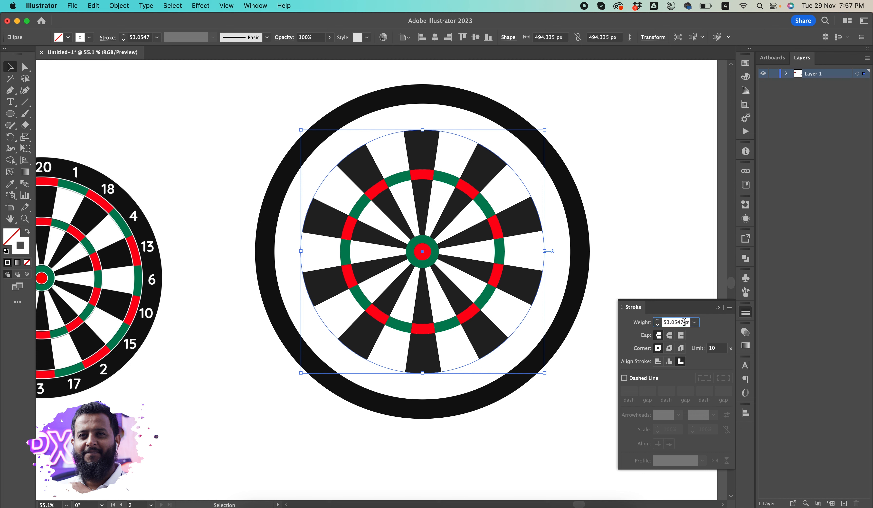
pyautogui.press('Tab')
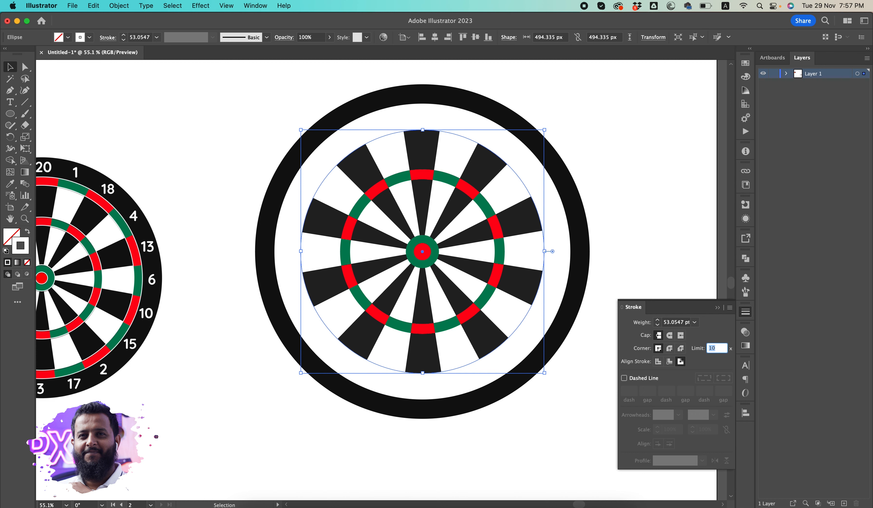
pyautogui.click(676, 322)
pyautogui.doubleClick(676, 322)
pyautogui.write('10')
pyautogui.press('Return')
pyautogui.click(667, 322)
pyautogui.press('Up')
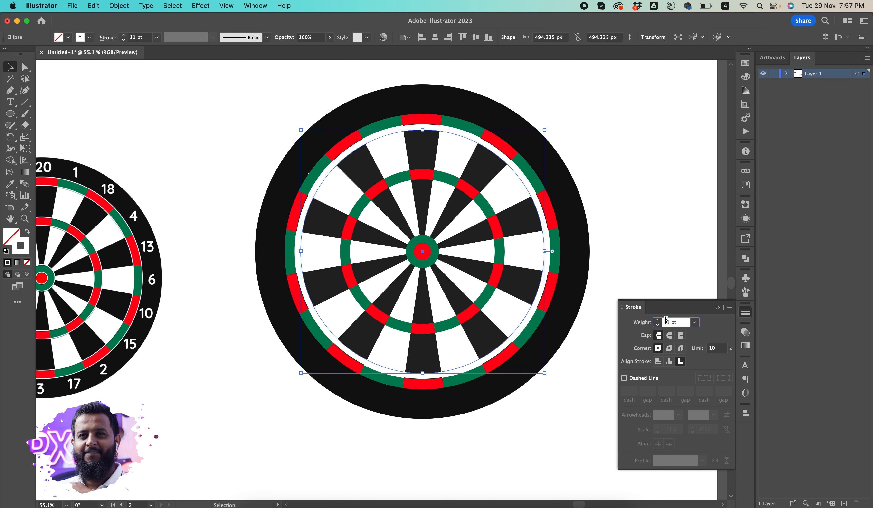
pyautogui.write('4')
pyautogui.press('Return')
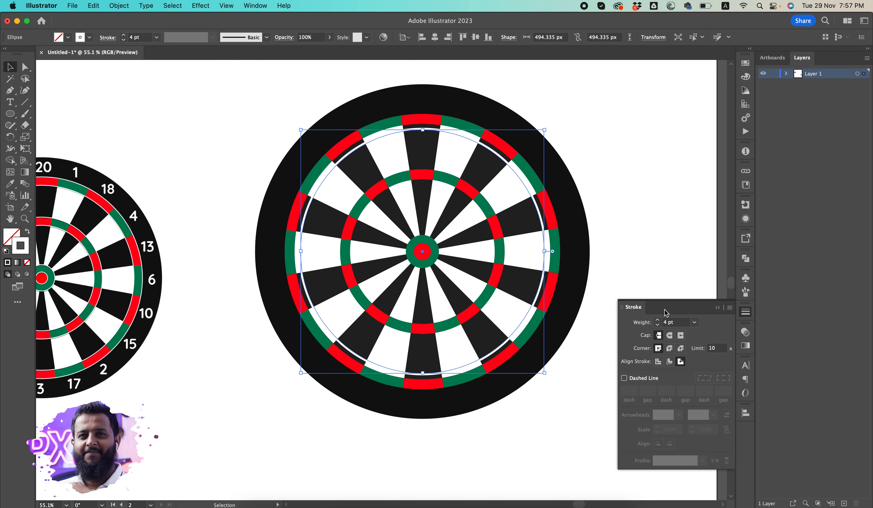
# Step: Enlarge the white ring to about 513 px, duplicate it in place and enlarge the copy to about 554 px along the outer coloured ring's rim
pyautogui.moveTo(545, 130); pyautogui.dragTo(549, 127)
pyautogui.press('a')
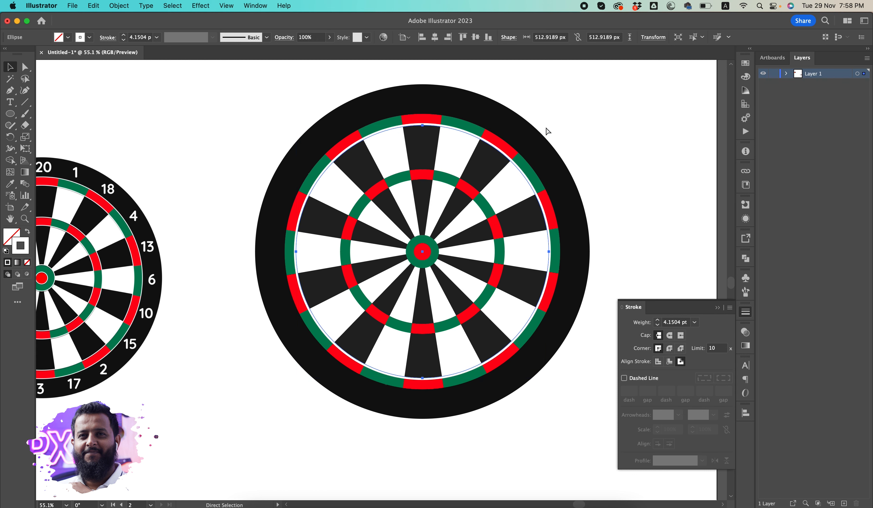
pyautogui.press('v')
pyautogui.moveTo(549, 125); pyautogui.dragTo(566, 113)
pyautogui.press('a')
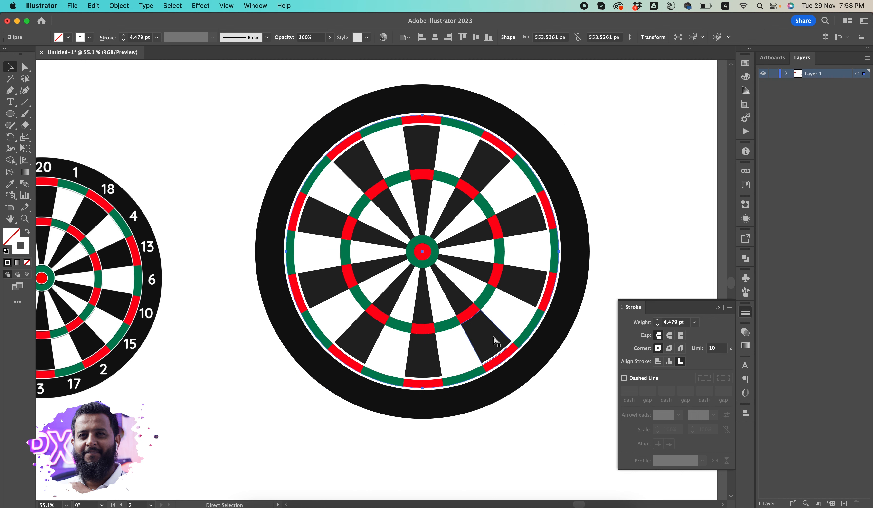
pyautogui.press('v')
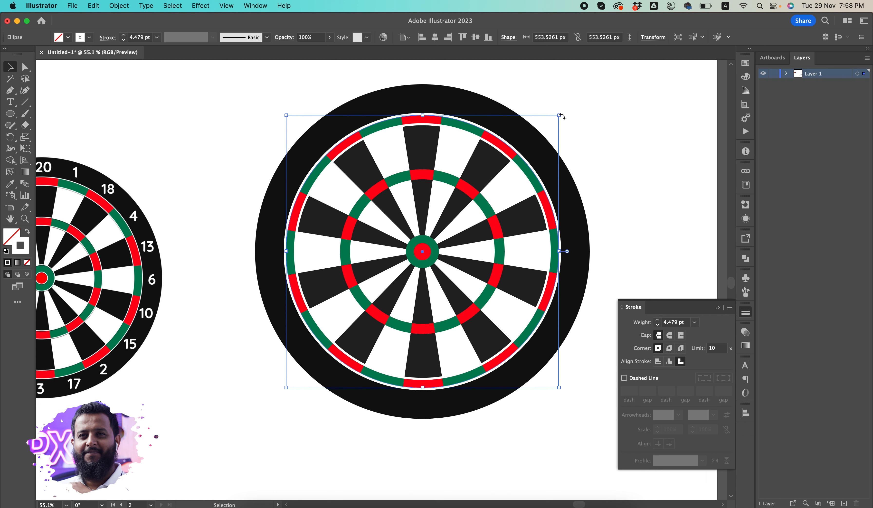
# Step: Duplicate the white ring and shrink the copies from the centre to outline both edges of the inner coloured ring
pyautogui.moveTo(561, 117)
pyautogui.mouseDown()
pyautogui.moveTo(526, 143)
pyautogui.moveTo(517, 170)
pyautogui.moveTo(488, 180)
pyautogui.mouseUp()
pyautogui.press('a')
pyautogui.press('v')
pyautogui.click(636, 166)
pyautogui.moveTo(557, 307); pyautogui.dragTo(555, 307)
pyautogui.scroll(-3, 555, 307)
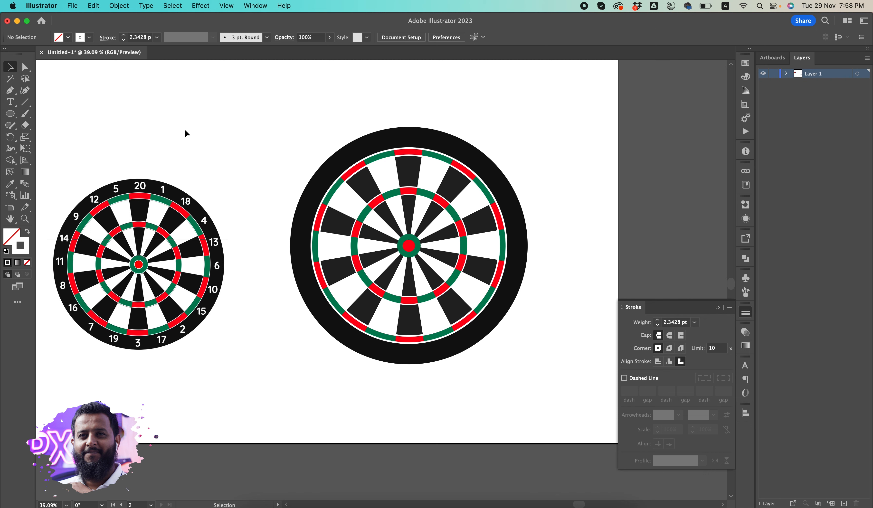
pyautogui.scroll(-2, 524, 233)
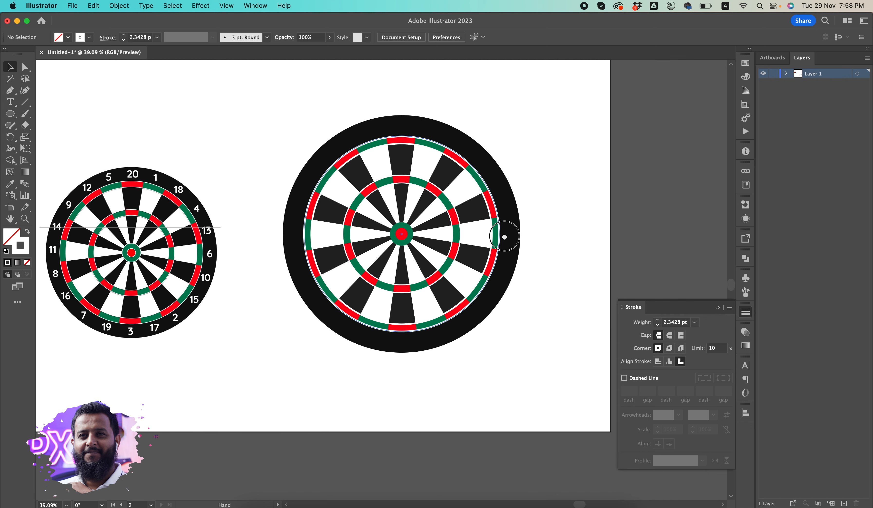
pyautogui.moveTo(430, 285); pyautogui.dragTo(431, 290)
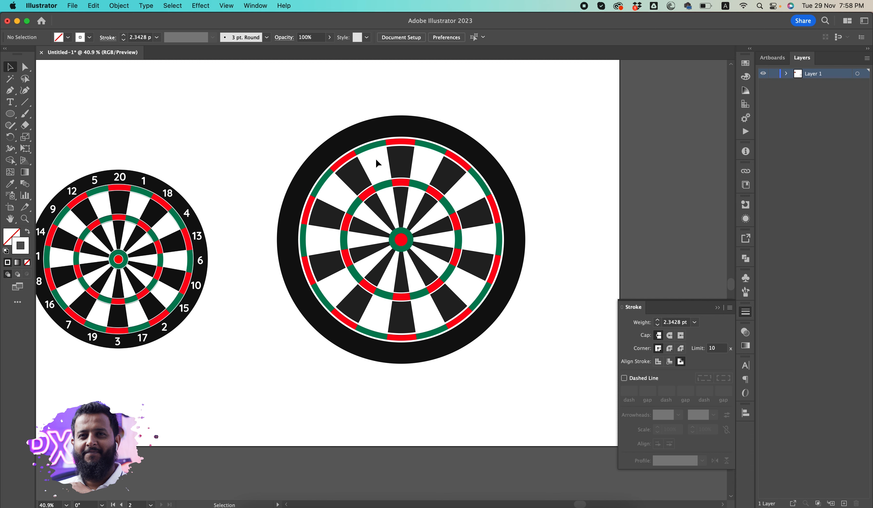
# Step: Add the number 1 as text, enlarge it to about 41.5 pt and place it on the black rim above the top wedge
pyautogui.click(10, 101)
pyautogui.click(389, 85)
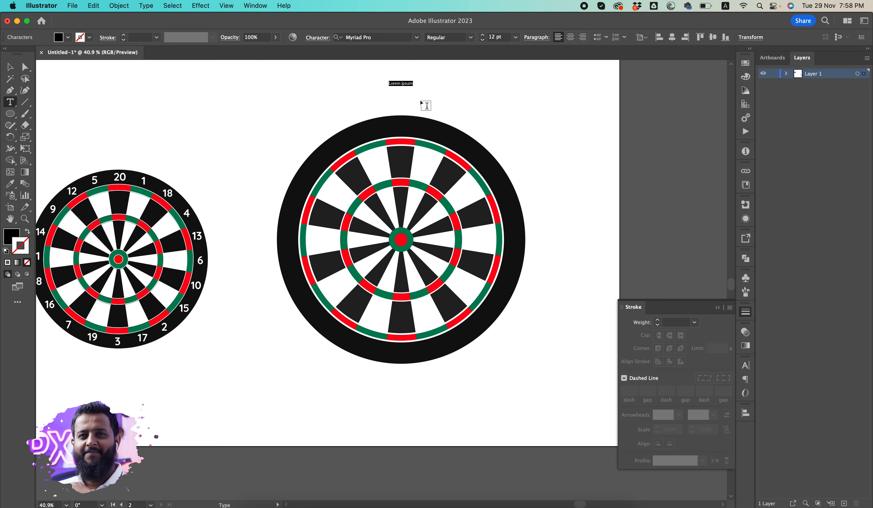
pyautogui.keyDown('super'); pyautogui.click(425, 100); pyautogui.keyUp('super')
pyautogui.moveTo(447, 84); pyautogui.dragTo(402, 123)
pyautogui.press('v')
# Step: Recolour the number 1 white by sampling the artboard's white, and deselect it
pyautogui.press('i')
pyautogui.click(274, 119)
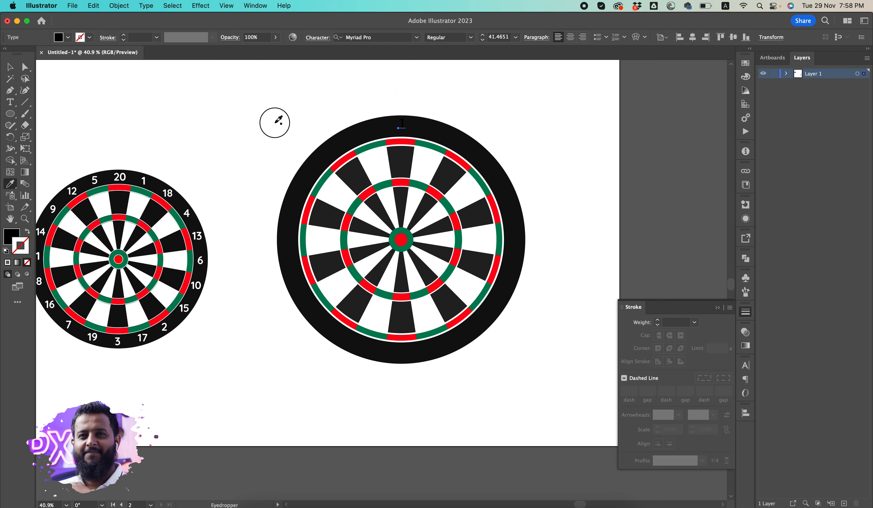
pyautogui.press('v')
pyautogui.click(463, 98)
# Step: Align the number 1 horizontally to the centre of the dartboard's wedges and rings
pyautogui.scroll(3, 349, 145)
pyautogui.moveTo(443, 113); pyautogui.dragTo(433, 118)
pyautogui.scroll(-5, 331, 146)
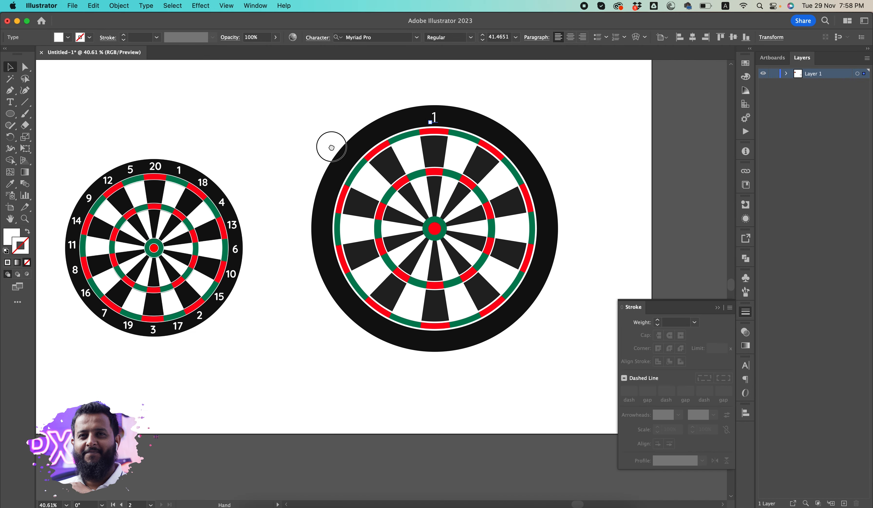
pyautogui.scroll(5, 335, 129)
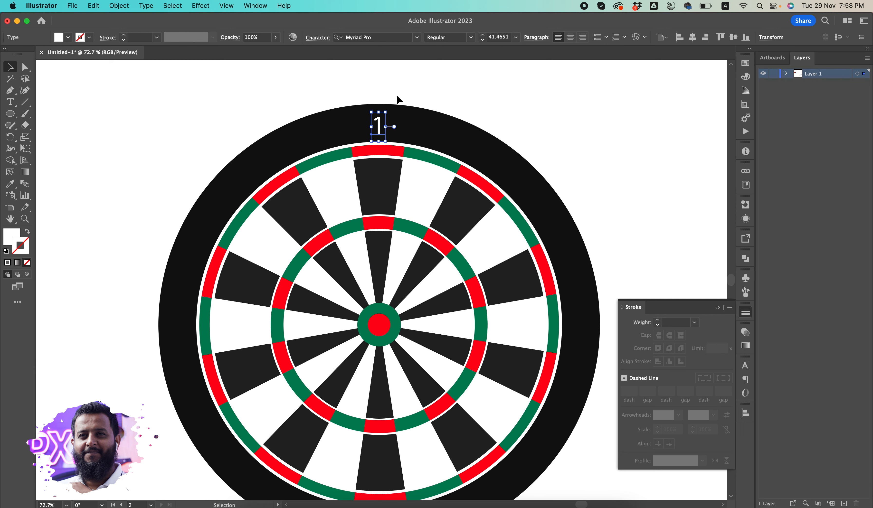
pyautogui.keyDown('shift'); pyautogui.click(351, 403); pyautogui.keyUp('shift')
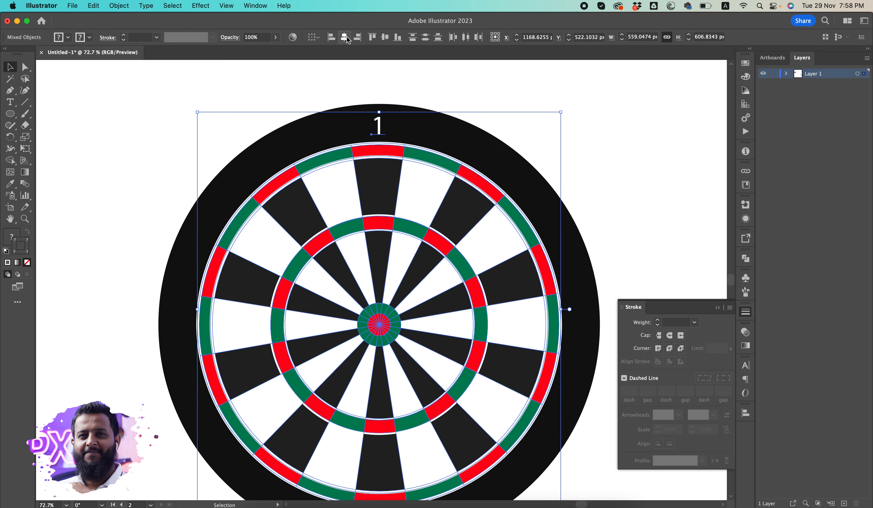
pyautogui.click(630, 103)
pyautogui.moveTo(361, 83); pyautogui.dragTo(449, 336)
pyautogui.click(345, 36)
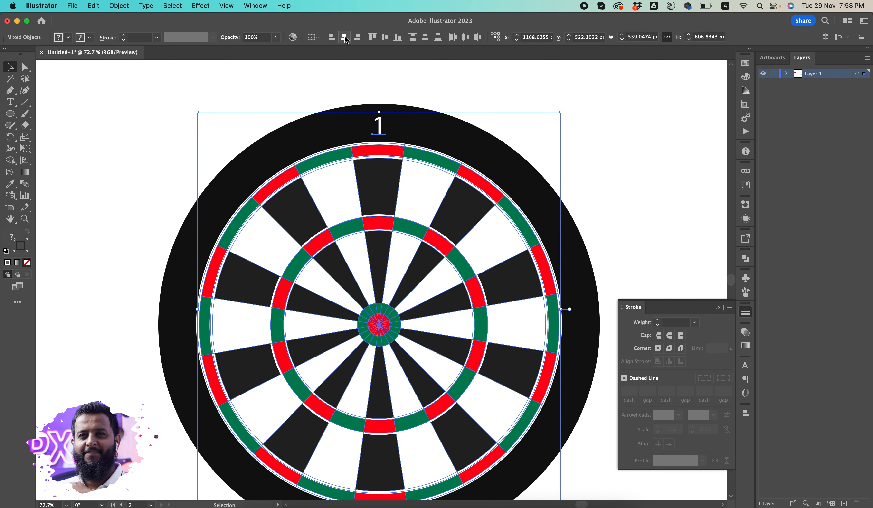
pyautogui.click(661, 195)
# Step: Set the number 1's paragraph alignment to centre and move it back over the middle of the top wedge
pyautogui.scroll(-2, 439, 146)
pyautogui.click(389, 133)
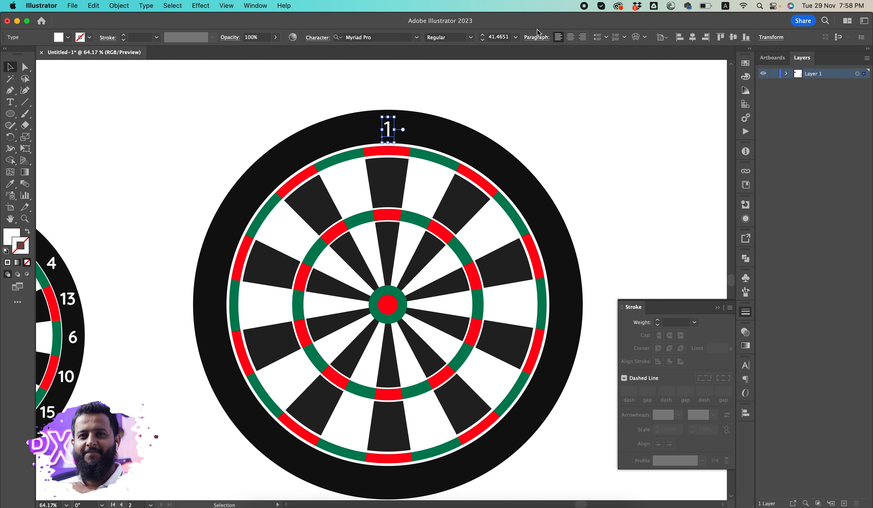
pyautogui.click(579, 160)
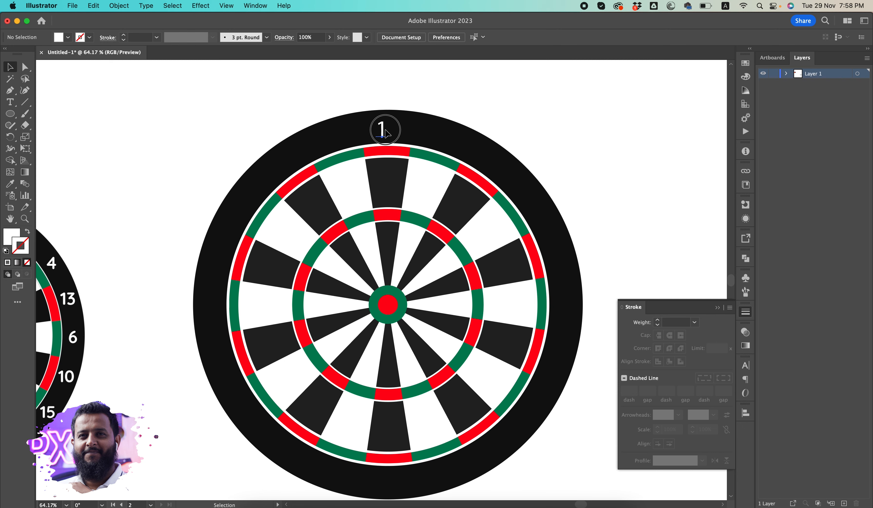
pyautogui.moveTo(386, 133); pyautogui.dragTo(389, 132)
pyautogui.click(501, 111)
# Step: Open the Rotate options for the number 1 with the bullseye's centre as the pivot
pyautogui.scroll(-15, 501, 111)
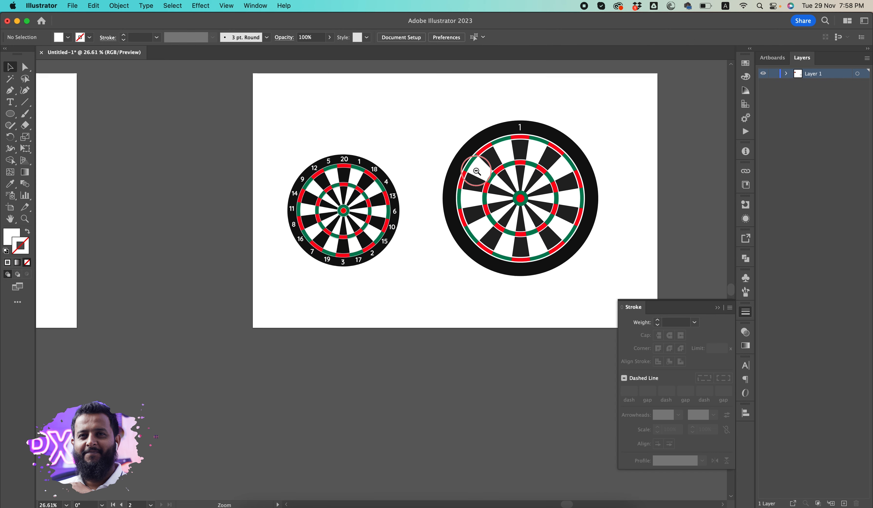
pyautogui.moveTo(488, 223); pyautogui.dragTo(416, 218)
pyautogui.scroll(4, 416, 218)
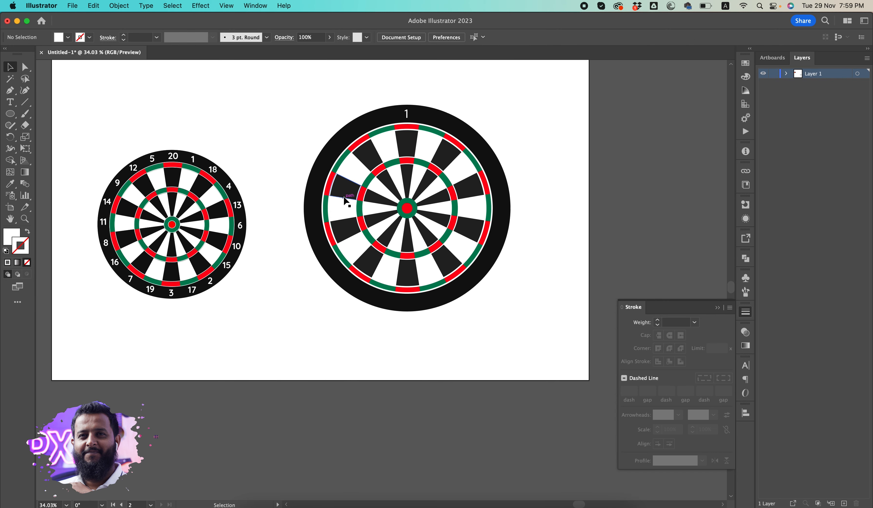
pyautogui.scroll(3, 347, 202)
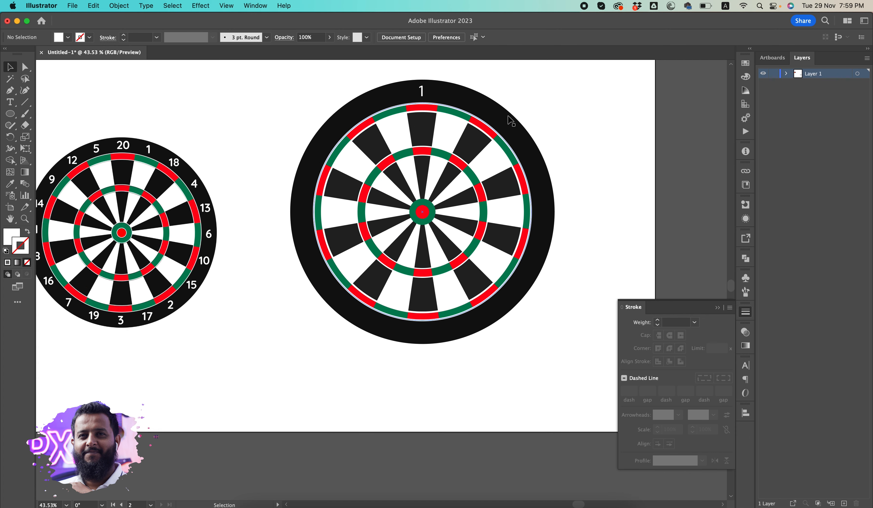
pyautogui.click(415, 90)
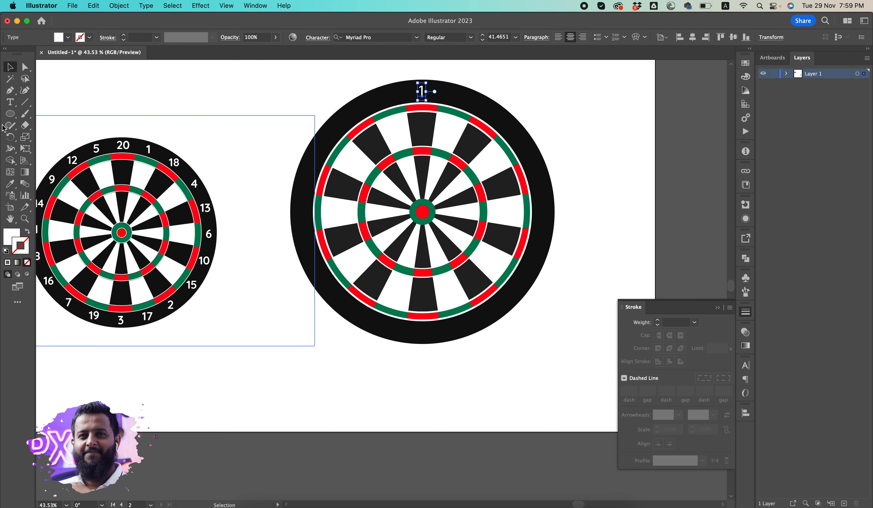
pyautogui.click(11, 137)
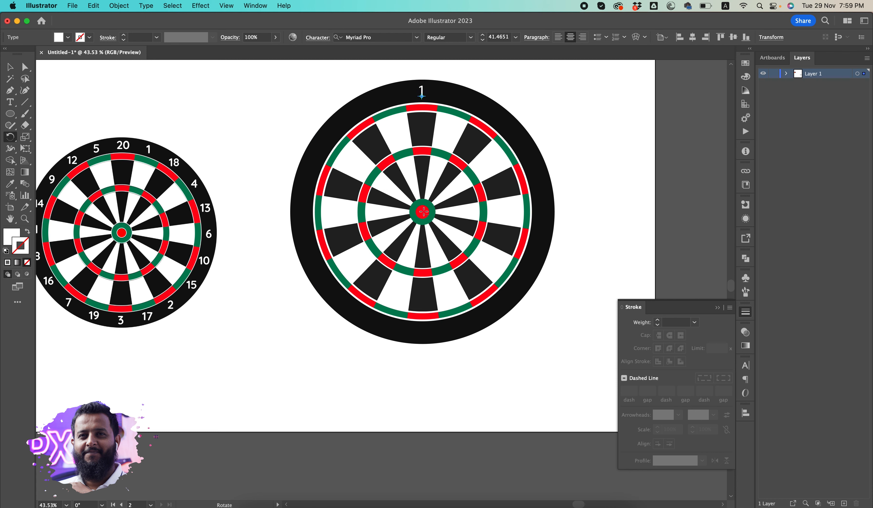
pyautogui.keyDown('alt'); pyautogui.click(424, 211); pyautogui.keyUp('alt')
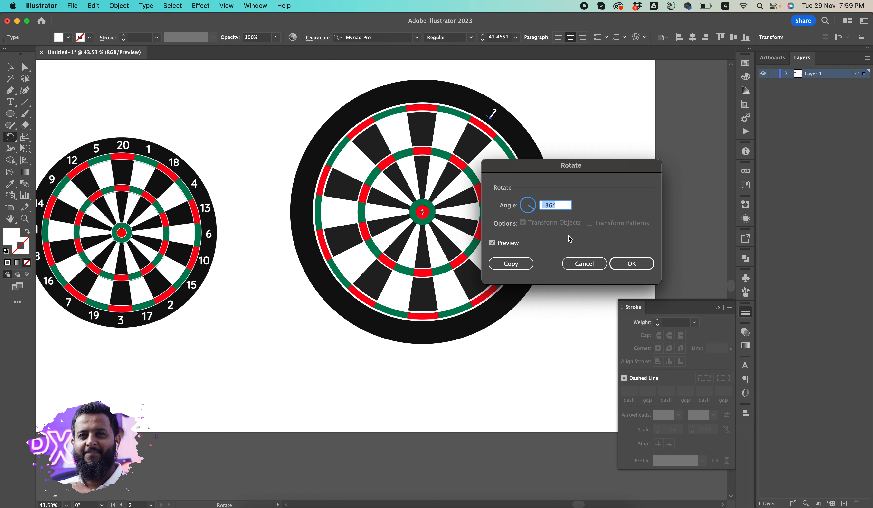
# Step: Switch to Calculator, divide 360 by 20 to find the rotation angle, and close it
pyautogui.click(565, 500)
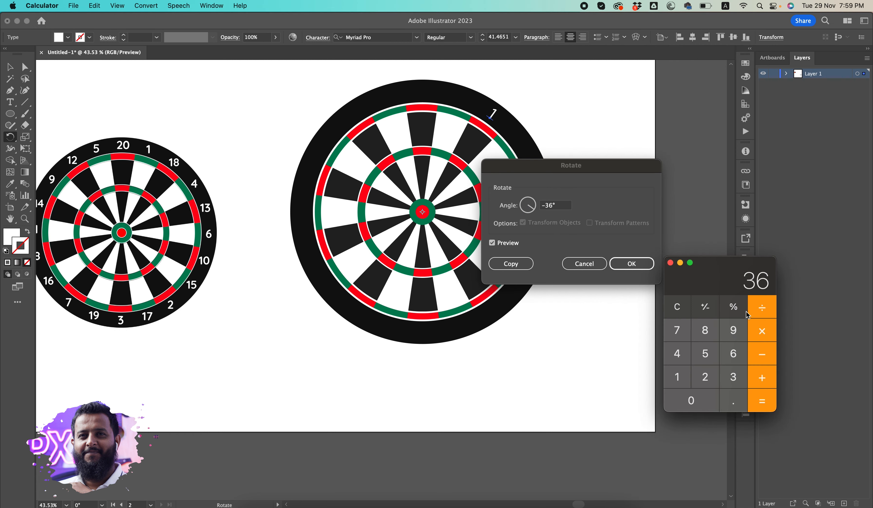
pyautogui.click(685, 310)
pyautogui.click(733, 377)
pyautogui.click(734, 354)
pyautogui.click(691, 401)
pyautogui.click(764, 302)
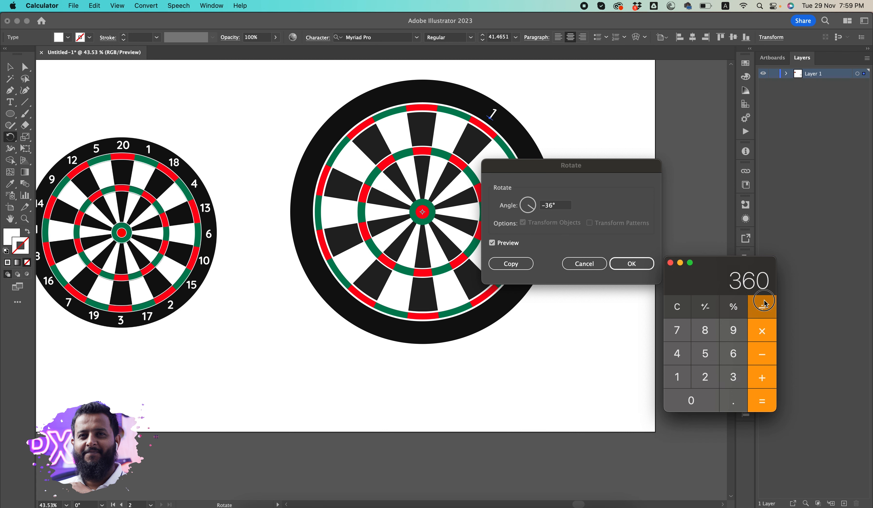
pyautogui.click(706, 378)
pyautogui.click(693, 397)
pyautogui.click(762, 401)
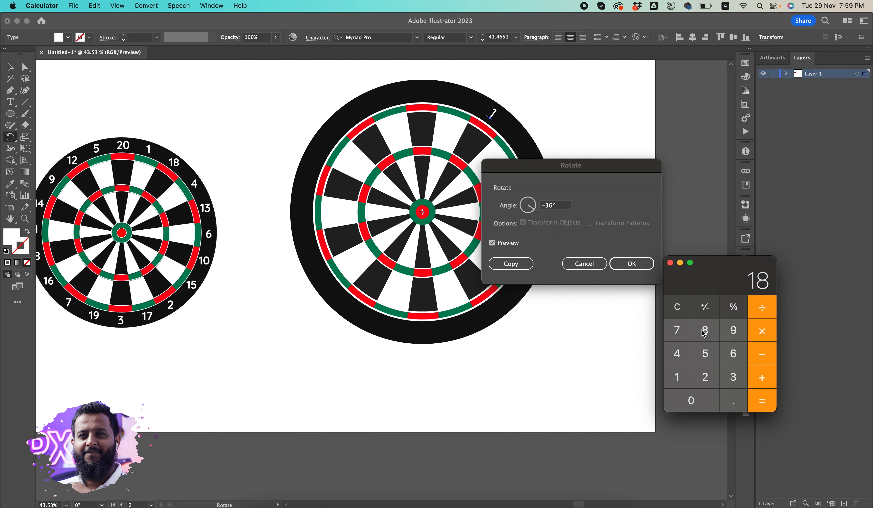
pyautogui.click(670, 263)
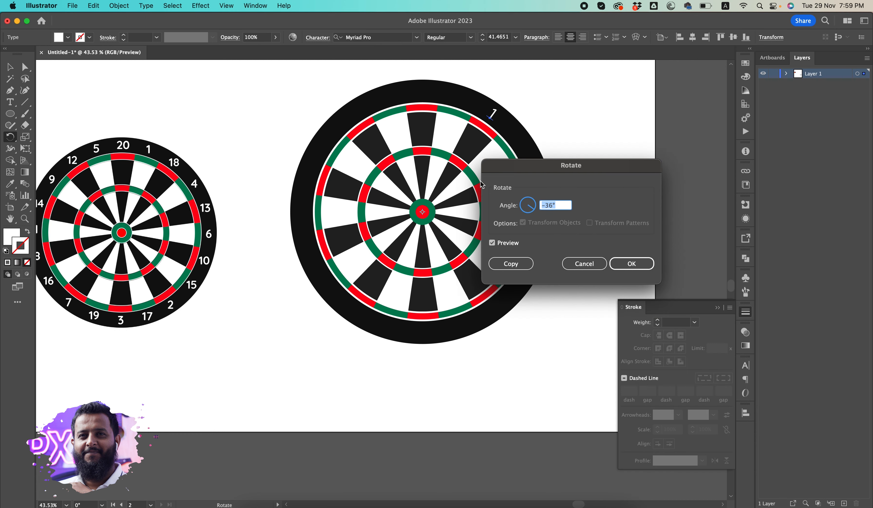
# Step: Copy the number 1 at a -18° rotation and repeat the transformation until 20 evenly spaced numbers fill the black rim
pyautogui.click(548, 205)
pyautogui.click(511, 263)
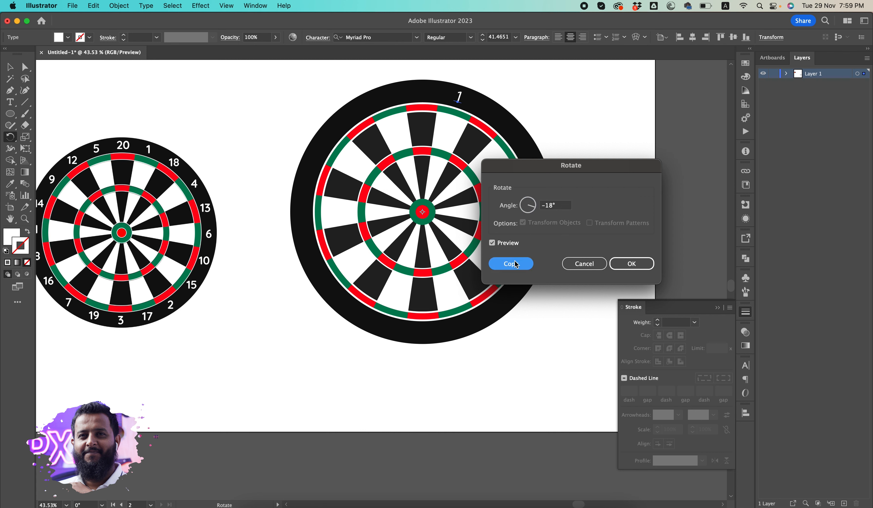
pyautogui.press('super+d')
pyautogui.press('super+d')
pyautogui.press('super+d')
pyautogui.press('super+d')
pyautogui.press('super+d')
pyautogui.press('super+d')
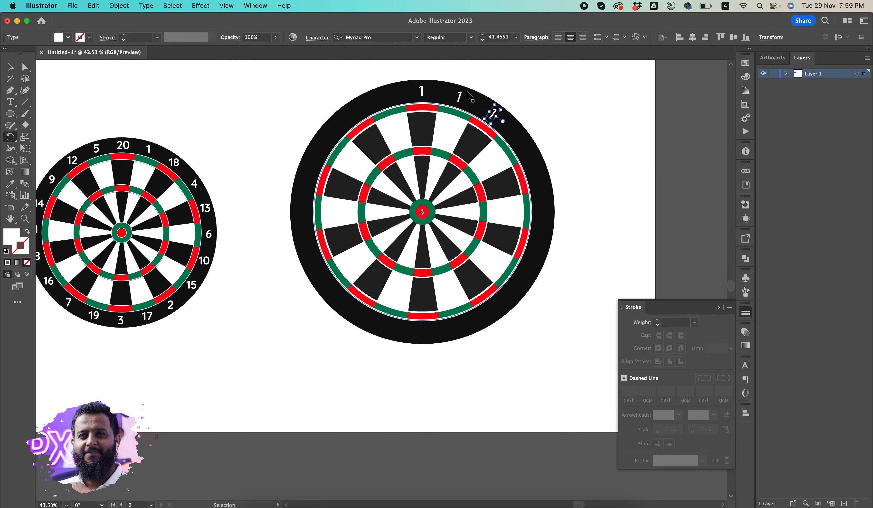
pyautogui.press('super+d')
pyautogui.press('super+d')
pyautogui.press('super+d')
pyautogui.press('super+d')
pyautogui.press('super+d')
pyautogui.press('super+d')
pyautogui.press('super+d')
pyautogui.press('super+d')
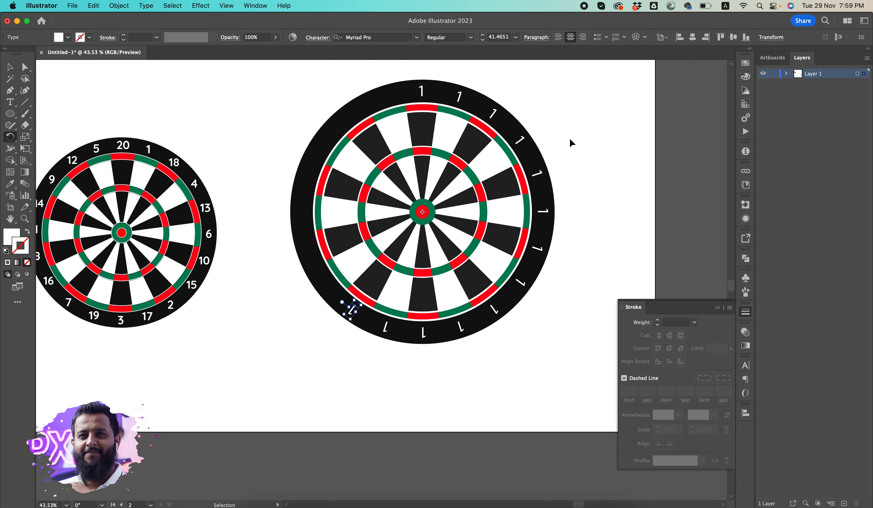
pyautogui.press('super+d')
pyautogui.press('super+d')
pyautogui.press('super+d')
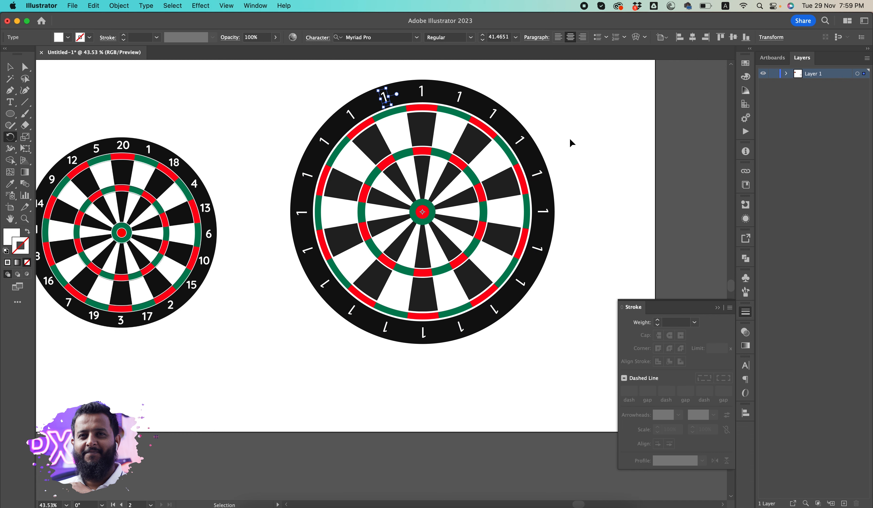
pyautogui.press('super+shift+a')
# Step: Replace the top number with 20 and the third number clockwise from it with 2
pyautogui.scroll(2, 573, 156)
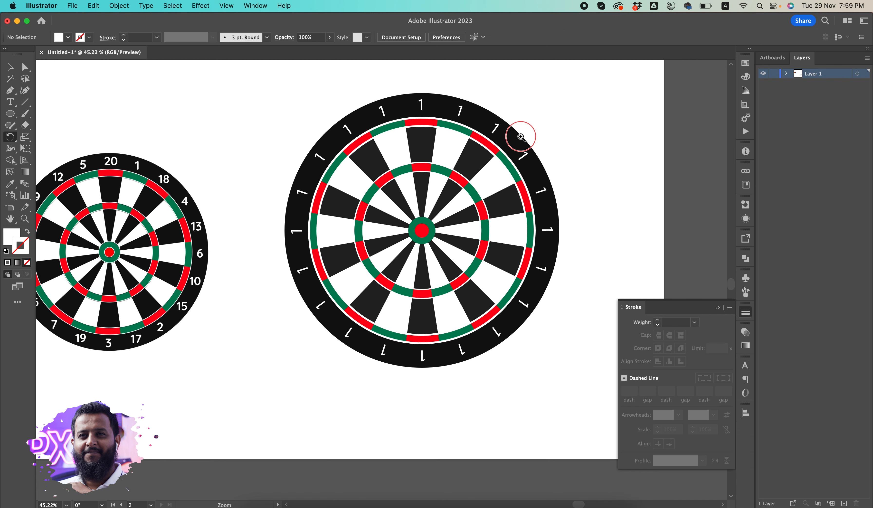
pyautogui.press('t')
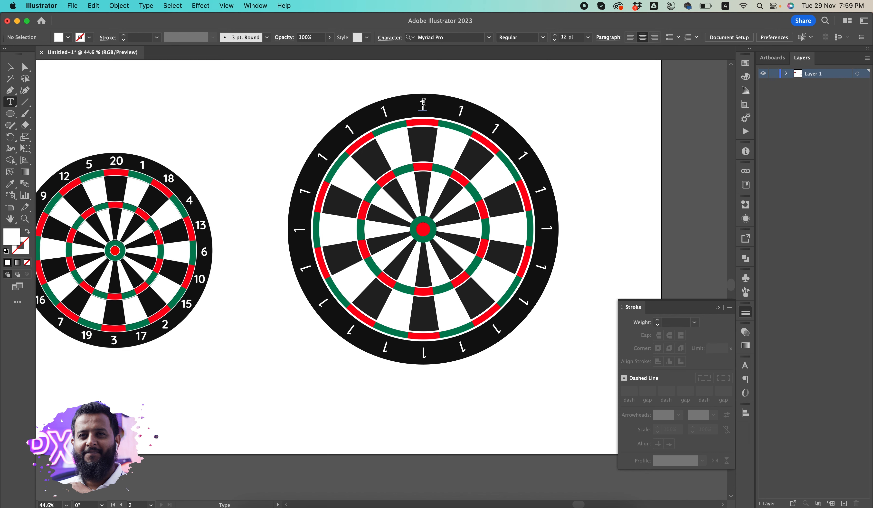
pyautogui.doubleClick(424, 103)
pyautogui.write('20')
pyautogui.press('Escape')
pyautogui.keyDown('super'); pyautogui.click(619, 108); pyautogui.keyUp('super')
pyautogui.doubleClick(522, 155)
pyautogui.write('2')
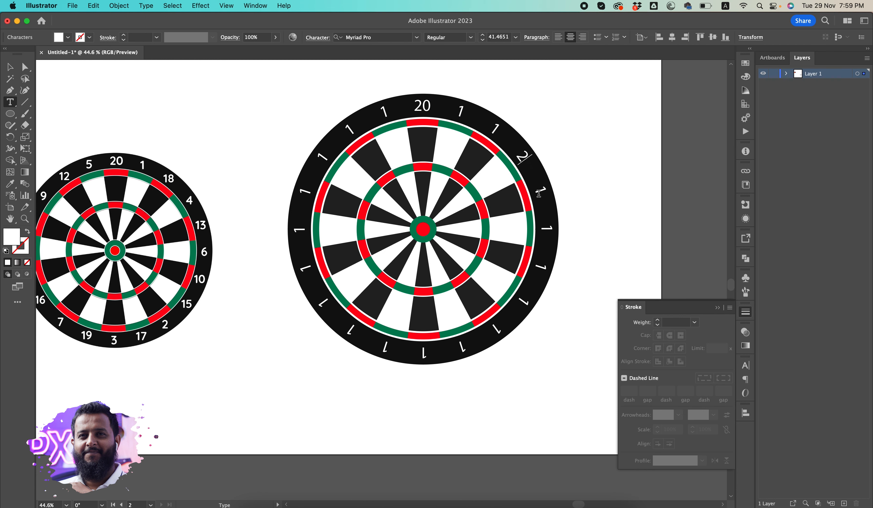
# Step: Replace the fourth, fifth and seventh numbers clockwise from 20 with 3, 4 and 6
pyautogui.doubleClick(539, 193)
pyautogui.write('3')
pyautogui.doubleClick(546, 228)
pyautogui.write('4')
pyautogui.doubleClick(523, 301)
pyautogui.write('6')
# Step: Replace the ninth number clockwise from 20 with 19 and the number directly opposite 20 with 15
pyautogui.doubleClick(463, 348)
pyautogui.write('15')
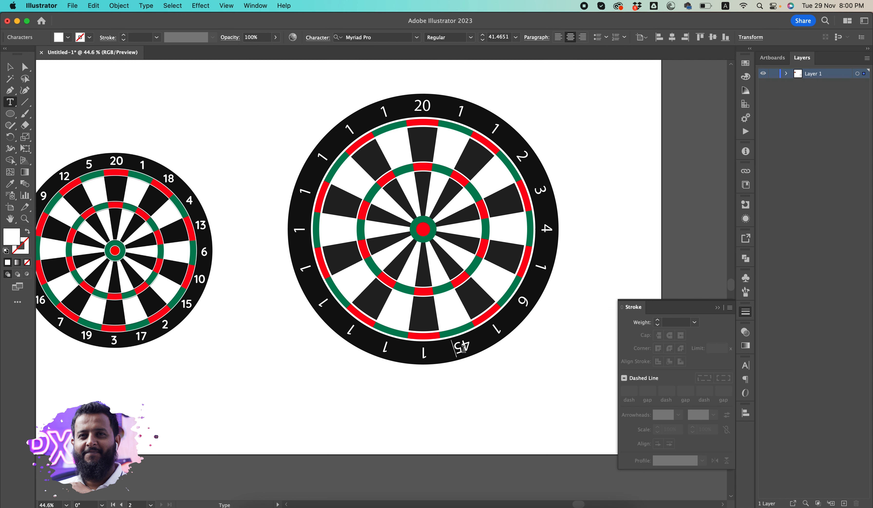
pyautogui.press('BackSpace')
pyautogui.press('BackSpace')
pyautogui.doubleClick(425, 353)
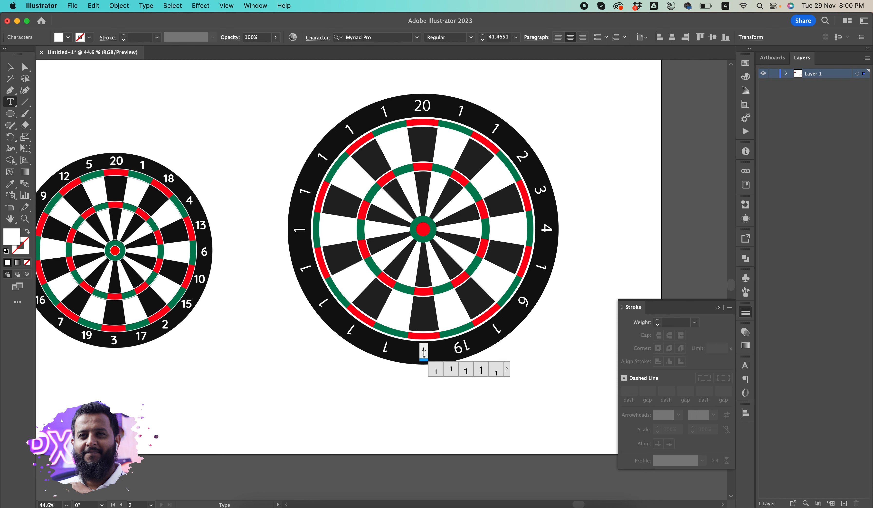
pyautogui.write('15')
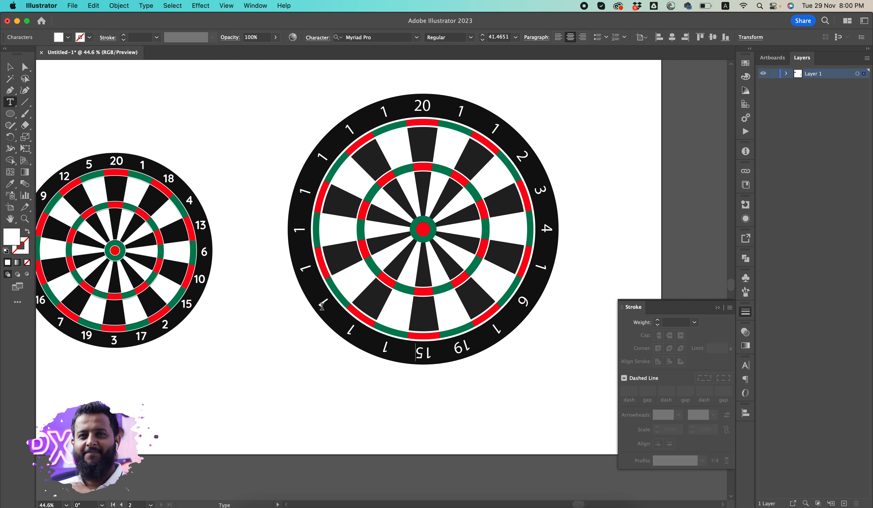
# Step: Replace the third and sixth numbers clockwise from 15 with 13 and 12, and the second one counter-clockwise from 20 with 04
pyautogui.doubleClick(323, 303)
pyautogui.write('13')
pyautogui.doubleClick(308, 191)
pyautogui.write('12')
pyautogui.doubleClick(350, 129)
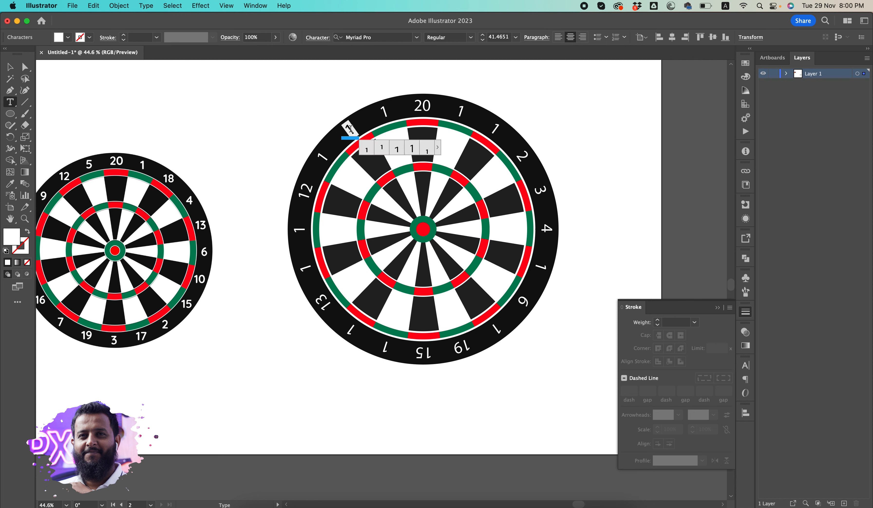
pyautogui.write('04')
pyautogui.click(230, 119)
# Step: Rotate the second number clockwise from 20 so that it stands upright on the rim
pyautogui.moveTo(526, 267); pyautogui.dragTo(515, 264)
pyautogui.moveTo(514, 263); pyautogui.dragTo(511, 231)
pyautogui.press('v')
pyautogui.moveTo(565, 173); pyautogui.dragTo(532, 159)
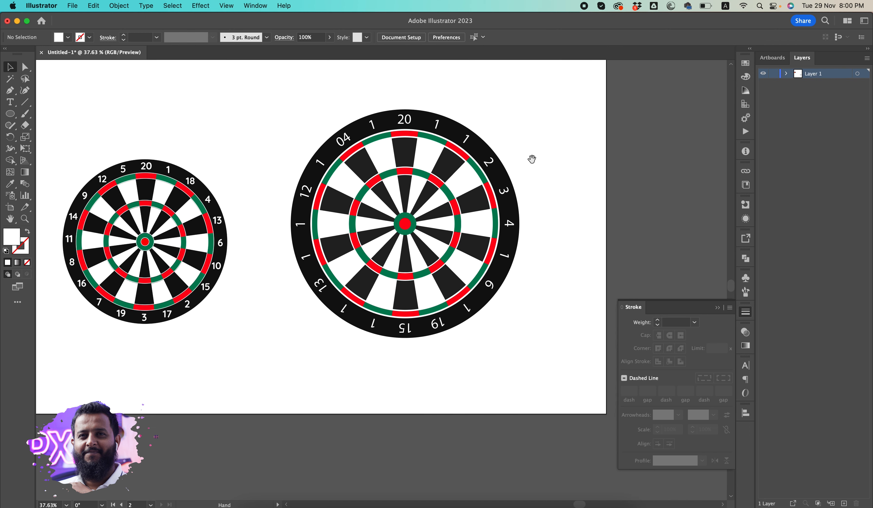
pyautogui.click(465, 140)
pyautogui.scroll(5, 468, 139)
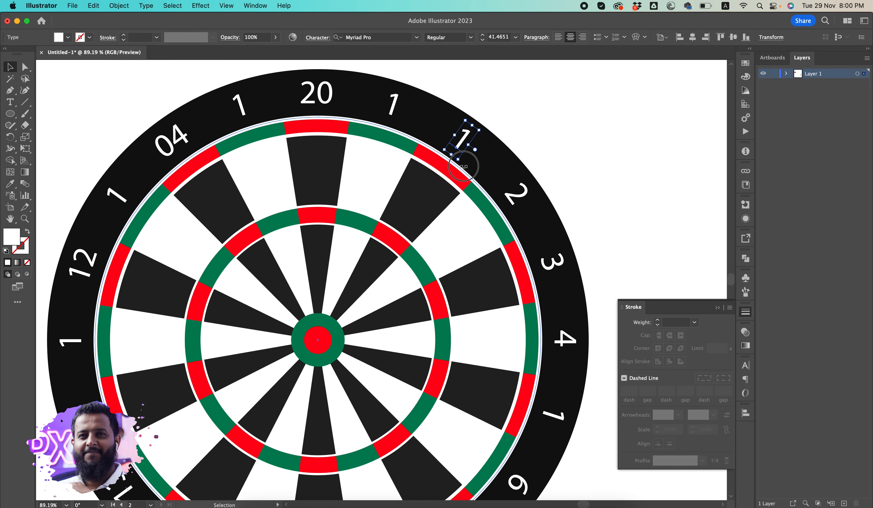
pyautogui.moveTo(463, 166); pyautogui.dragTo(488, 172)
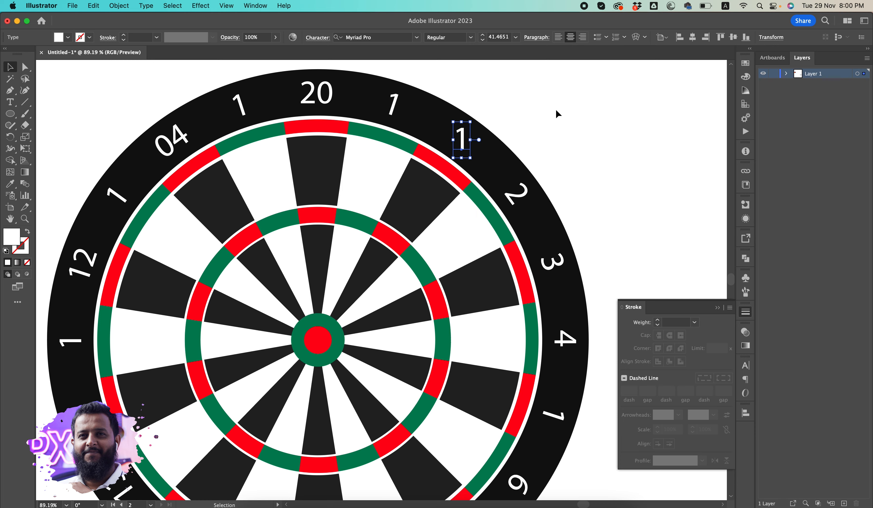
# Step: Undo the upright rotation of the second number clockwise from 20 and deselect it
pyautogui.click(558, 111)
pyautogui.scroll(-5, 558, 111)
pyautogui.keyDown('super'); pyautogui.click(333, 130); pyautogui.keyUp('super')
pyautogui.moveTo(246, 174); pyautogui.dragTo(265, 168)
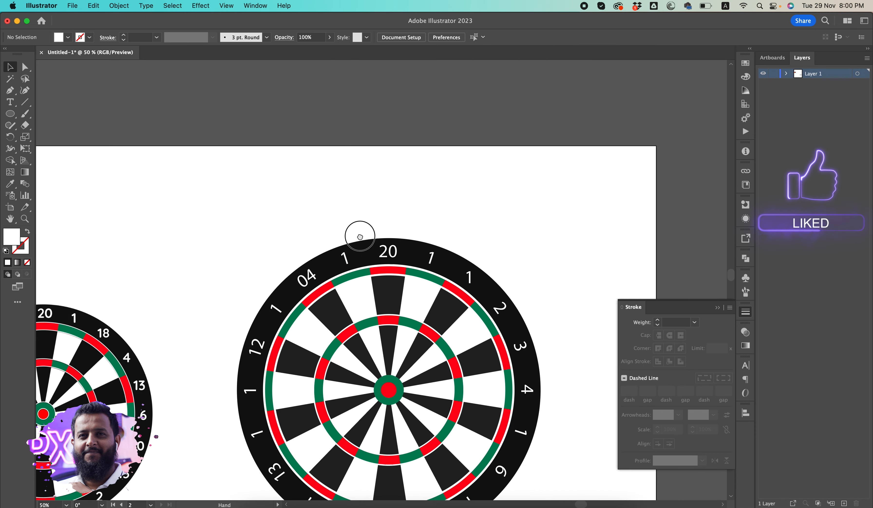
pyautogui.moveTo(361, 236); pyautogui.dragTo(249, 89)
pyautogui.click(358, 130)
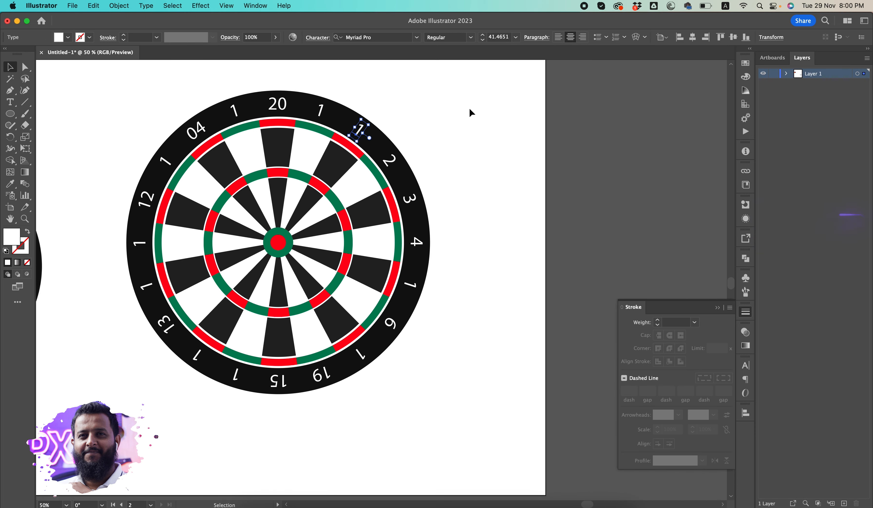
pyautogui.moveTo(474, 112); pyautogui.dragTo(166, 459)
pyautogui.click(171, 456)
# Step: Compare the rim numbers and their orientation on the drawn board with those on the reference dartboard
pyautogui.moveTo(246, 403); pyautogui.dragTo(282, 400)
pyautogui.scroll(-3, 433, 433)
pyautogui.hscroll(-3, 513, 364)
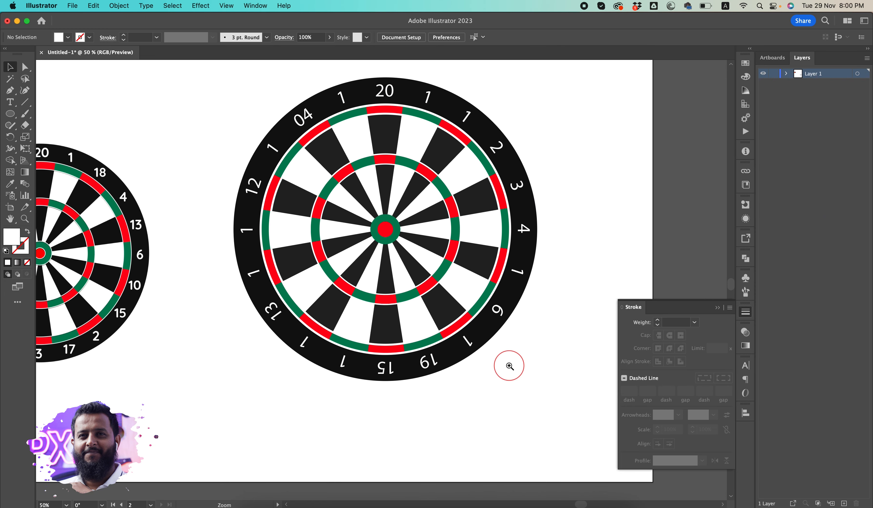
pyautogui.moveTo(335, 224); pyautogui.dragTo(338, 225)
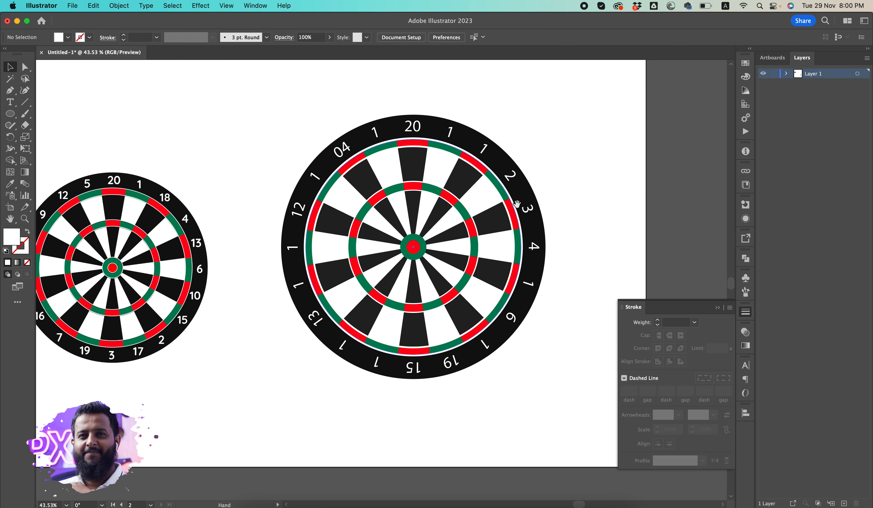
pyautogui.moveTo(205, 161); pyautogui.dragTo(222, 211)
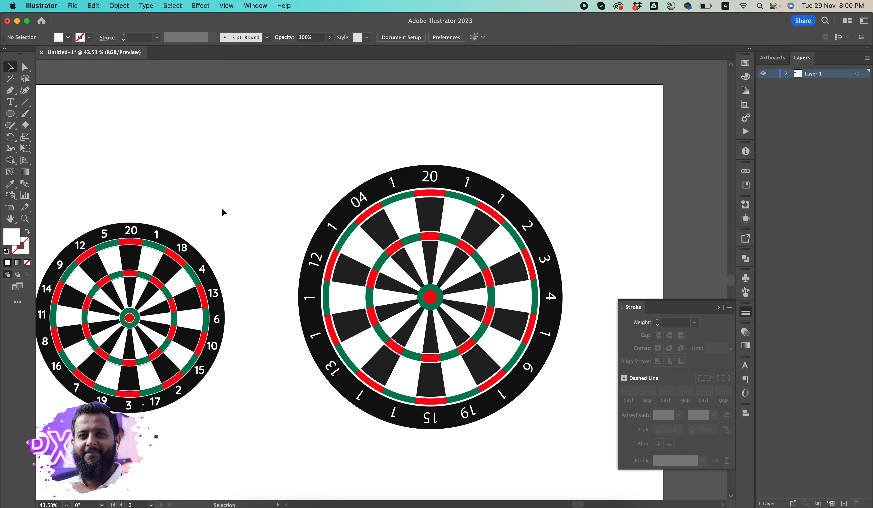
pyautogui.moveTo(303, 244); pyautogui.dragTo(272, 223)
pyautogui.moveTo(432, 354); pyautogui.dragTo(454, 332)
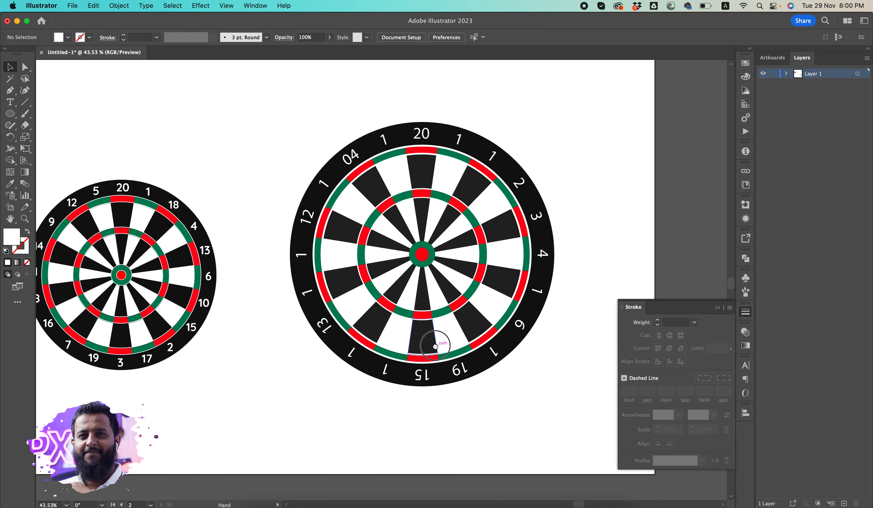